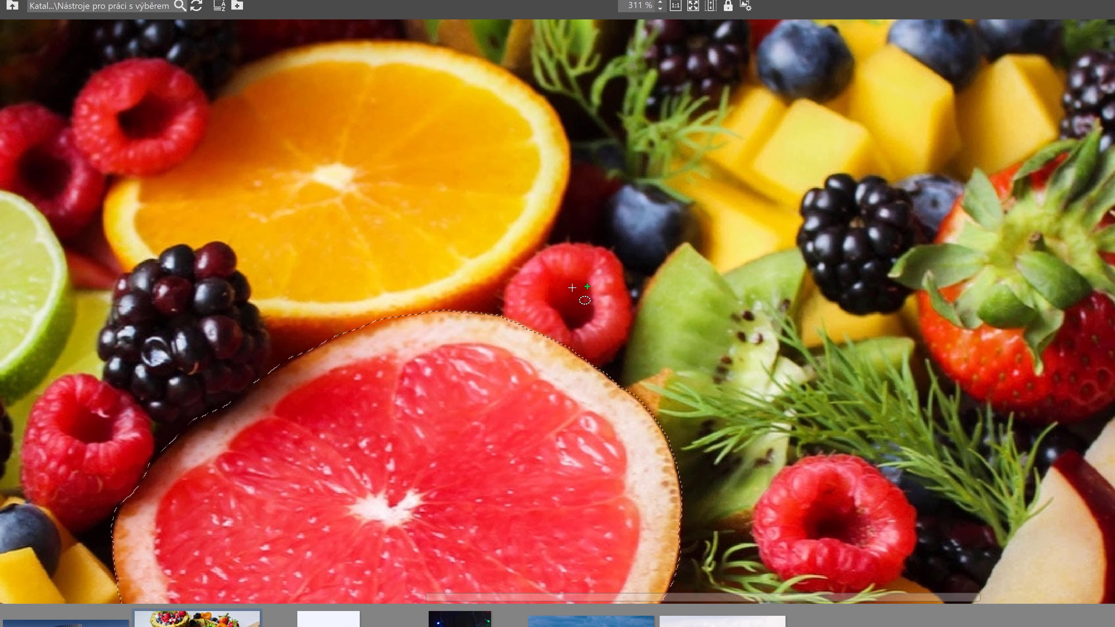
# Add the raspberry to the grapefruit selection with an ellipse, then set Elliptical Selection to Intersect mode
pyautogui.moveTo(569, 297); pyautogui.dragTo(502, 240)
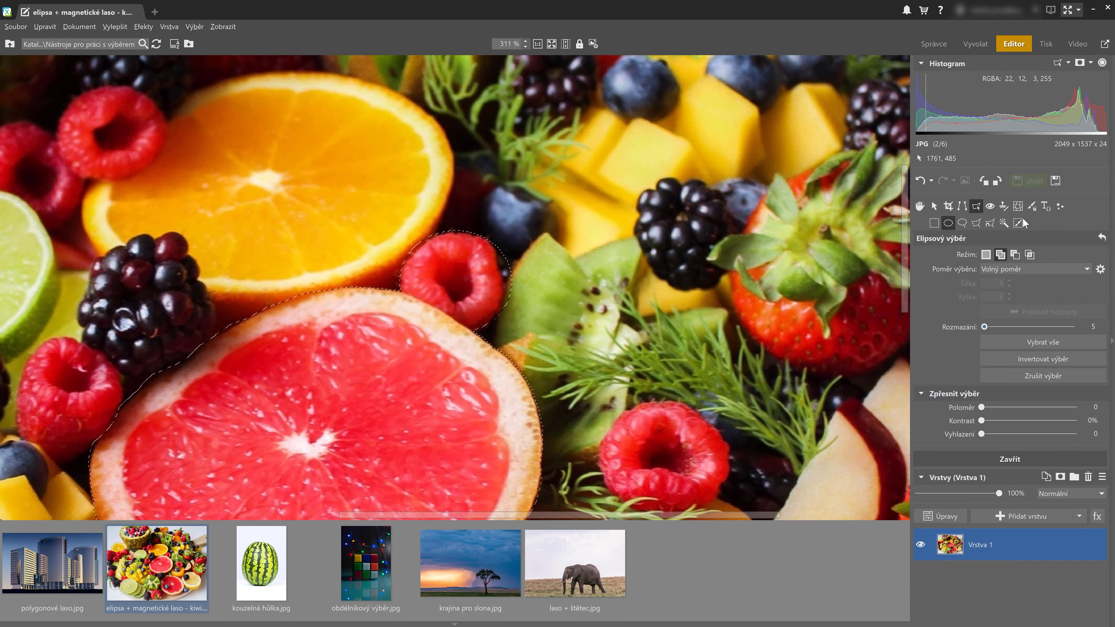
pyautogui.click(1018, 223)
pyautogui.scroll(3, 516, 272)
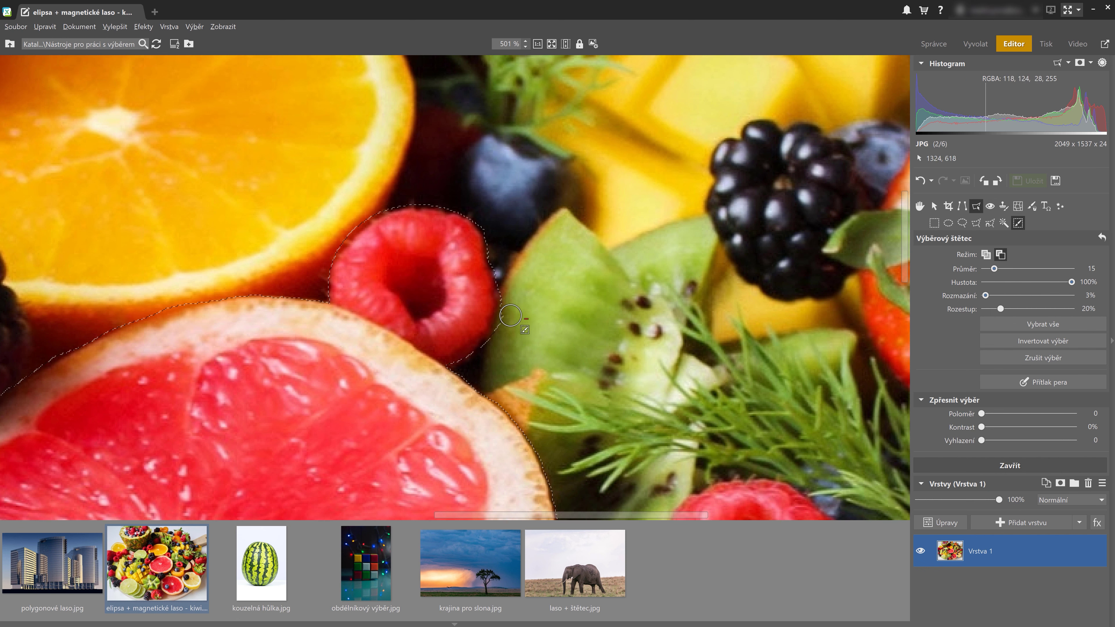
pyautogui.scroll(-5, 378, 200)
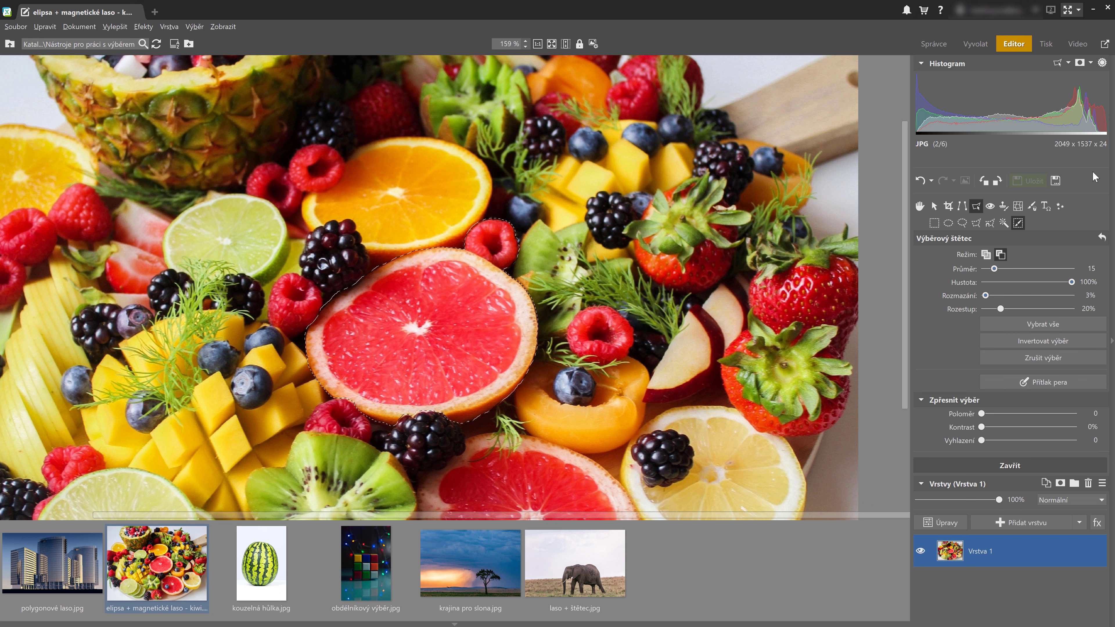
pyautogui.click(948, 223)
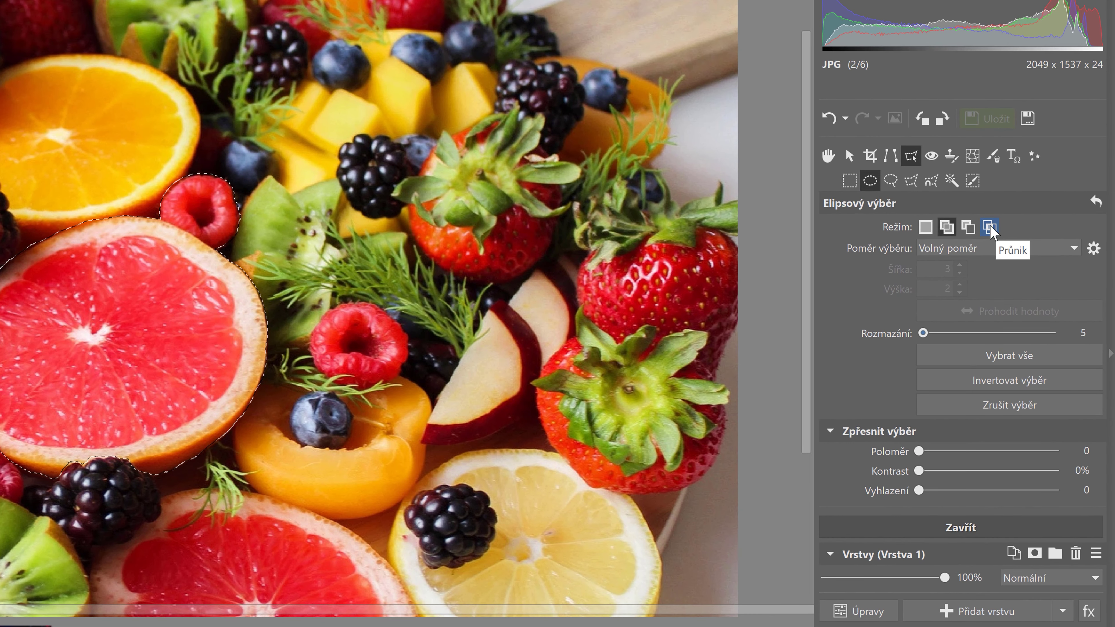
pyautogui.click(990, 232)
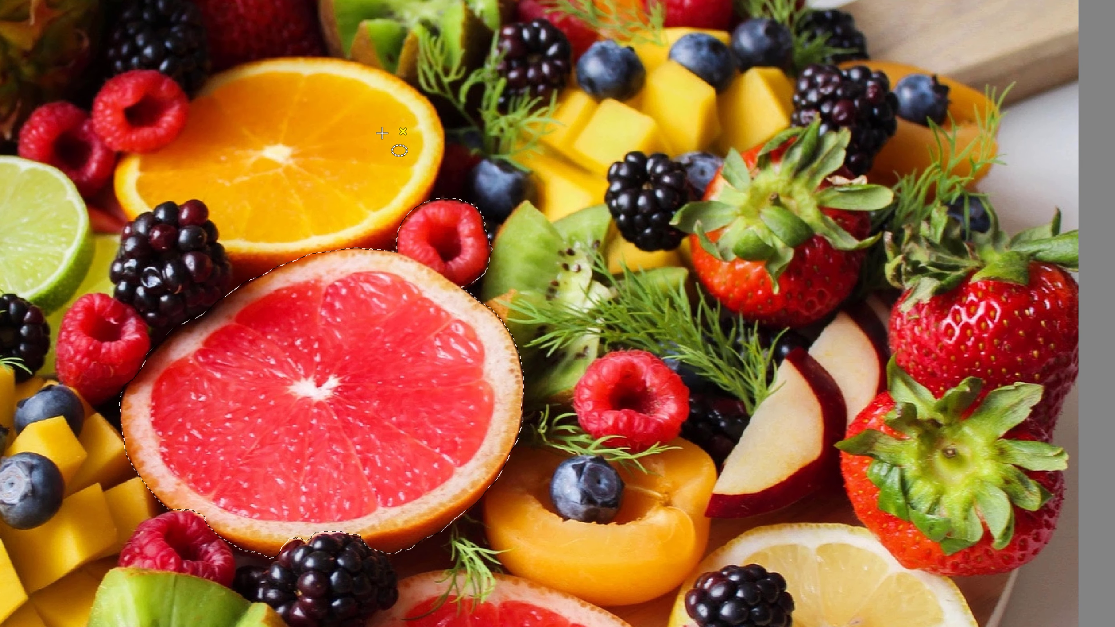
# Intersect an ellipse over the raspberry, clear the selection with Ctrl+D, and pick the freehand Laso tool
pyautogui.moveTo(382, 133); pyautogui.dragTo(547, 289)
pyautogui.hotkey('ctrl', 'd')
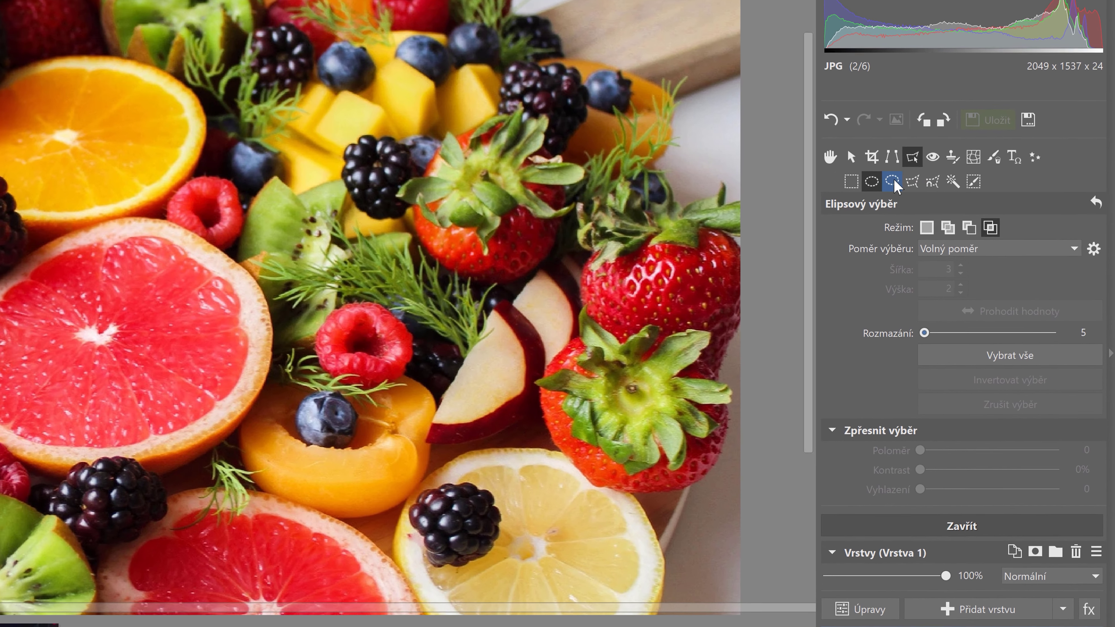
pyautogui.click(892, 182)
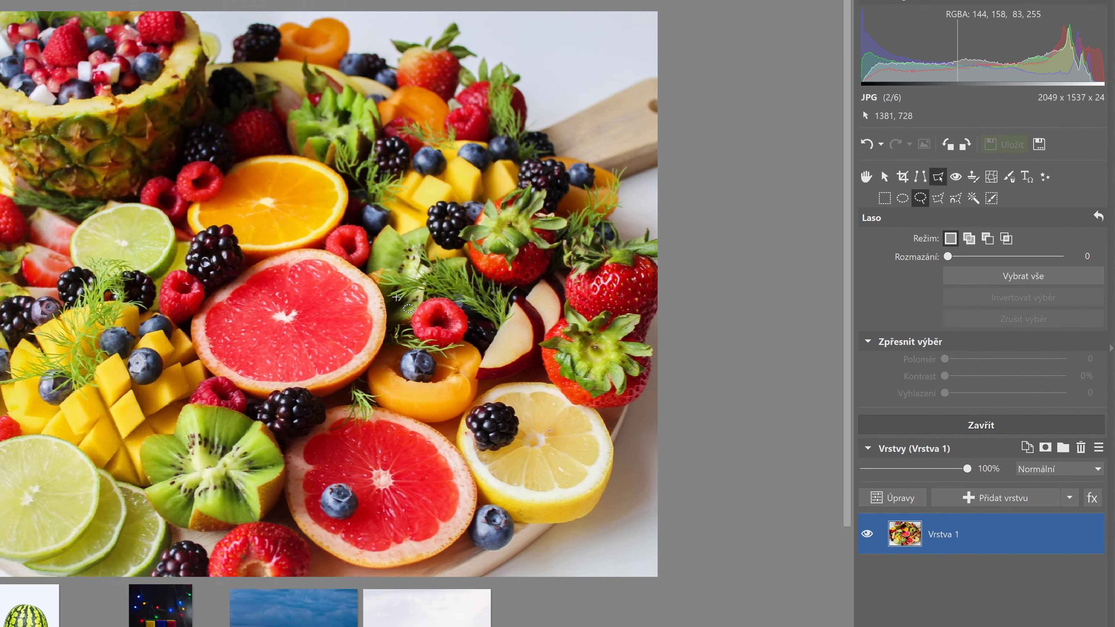
pyautogui.press('l')
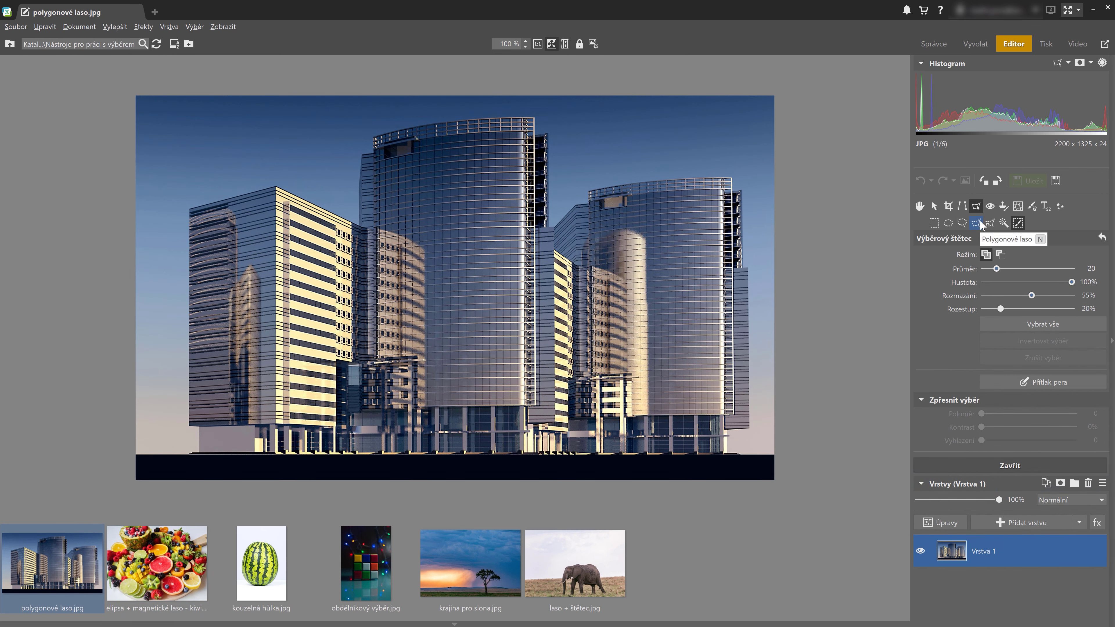
# Pick Polygonové laso, zoom in, and start the outline at the building's bottom and right corners
pyautogui.click(980, 223)
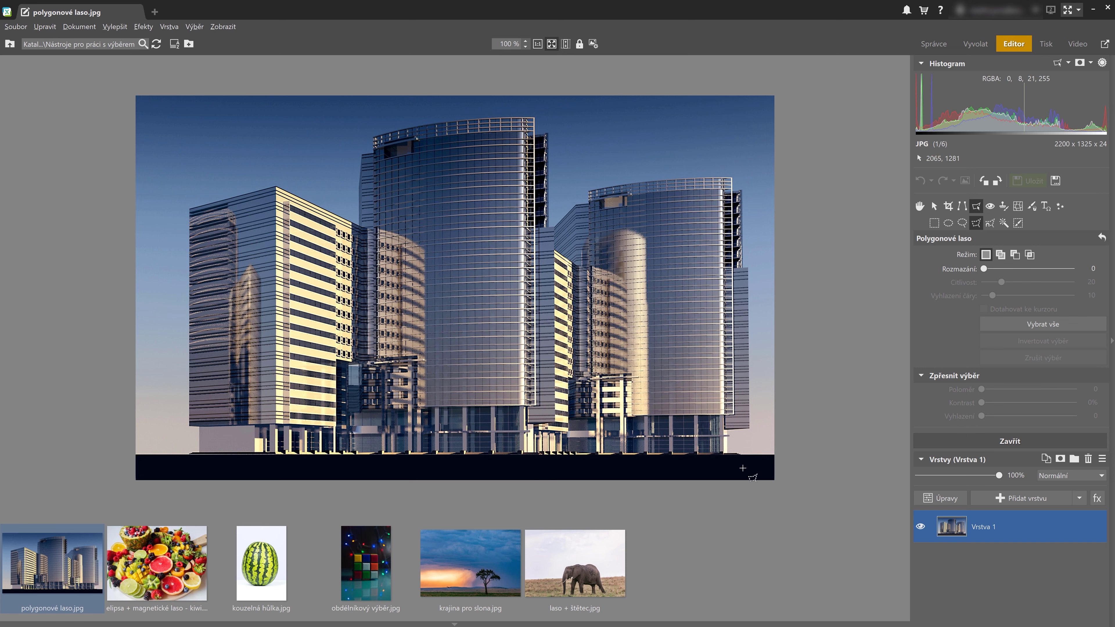
pyautogui.scroll(1, 743, 463)
pyautogui.scroll(2, 743, 463)
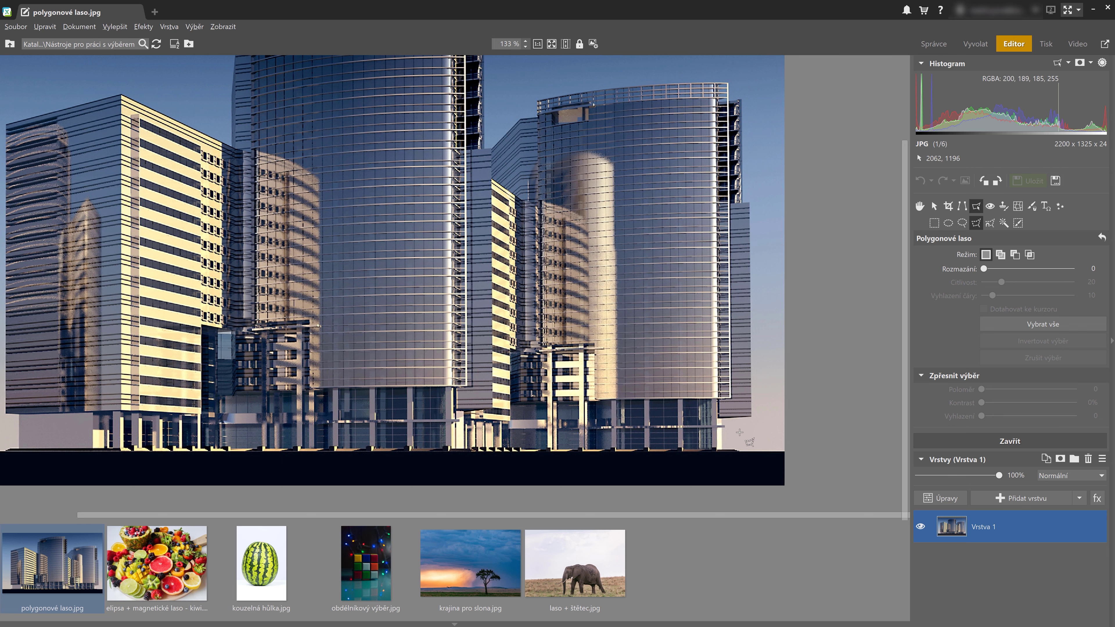
pyautogui.scroll(2, 742, 430)
pyautogui.scroll(3, 719, 437)
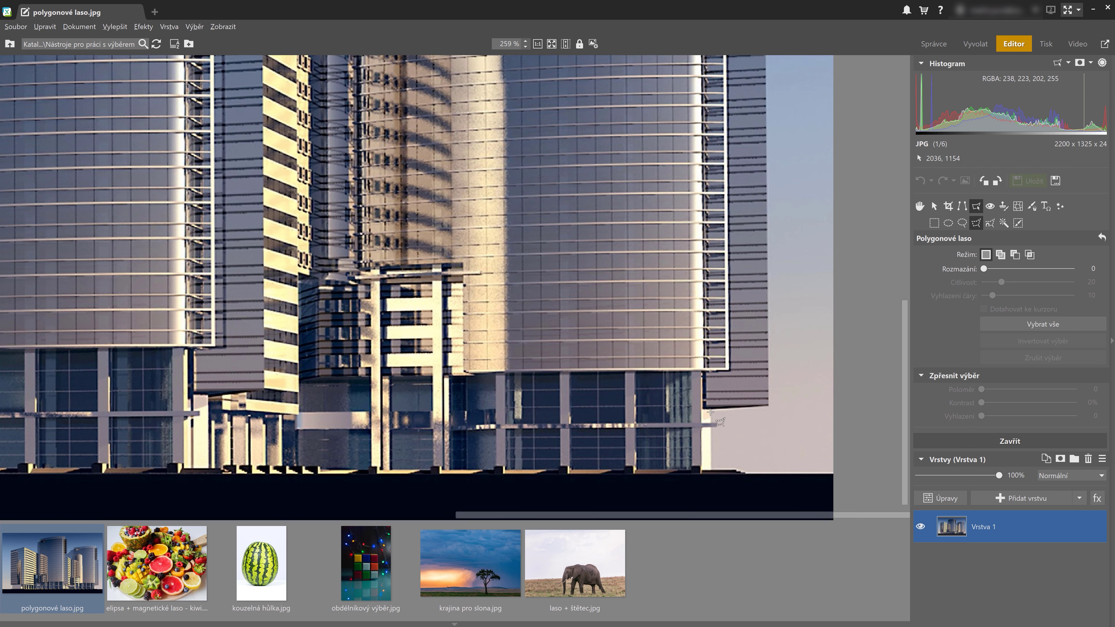
pyautogui.click(710, 410)
pyautogui.click(769, 404)
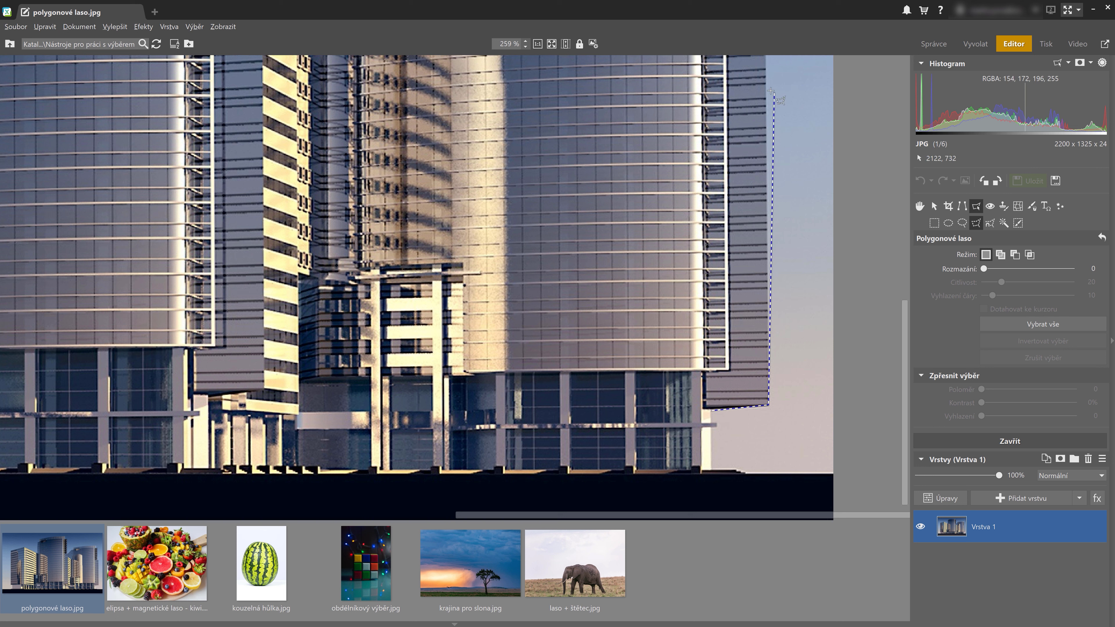
pyautogui.press('space')
pyautogui.moveTo(766, 97); pyautogui.dragTo(720, 474)
# Trace up the building's right edge to its top-right corner
pyautogui.click(721, 317)
pyautogui.click(705, 316)
pyautogui.click(704, 114)
pyautogui.click(679, 118)
pyautogui.click(676, 85)
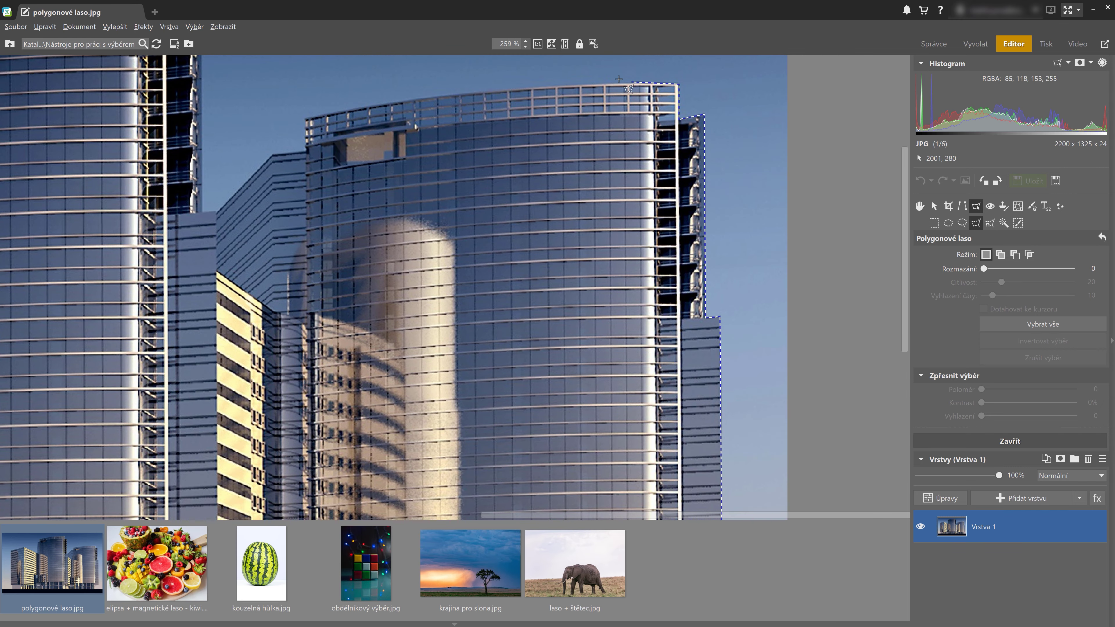
pyautogui.scroll(5, 606, 82)
pyautogui.scroll(5, 694, 230)
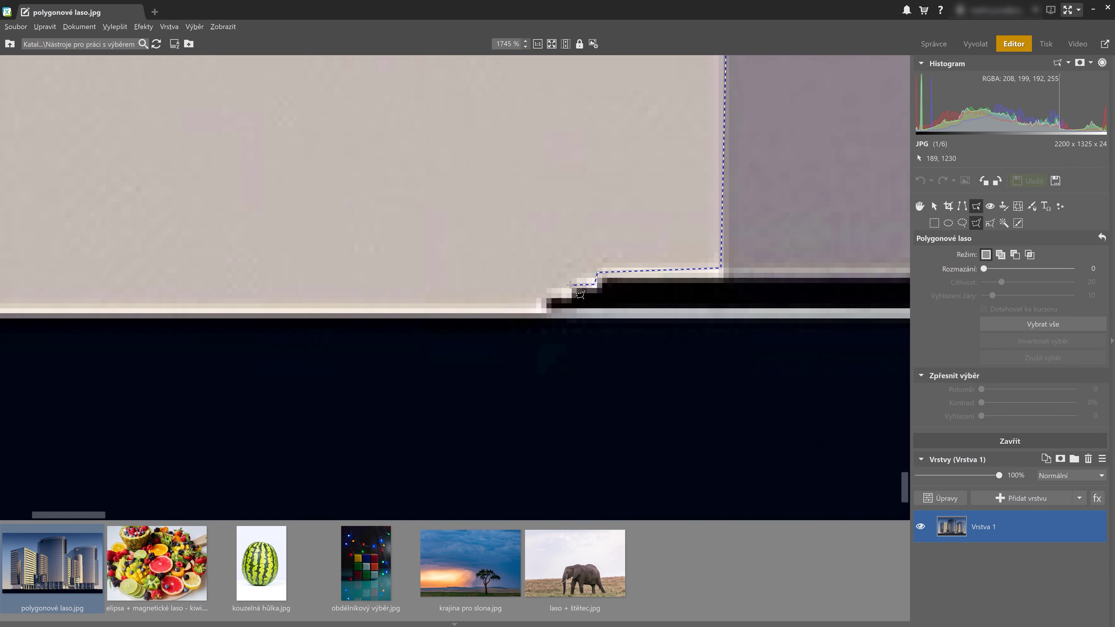
pyautogui.scroll(-4, 871, 317)
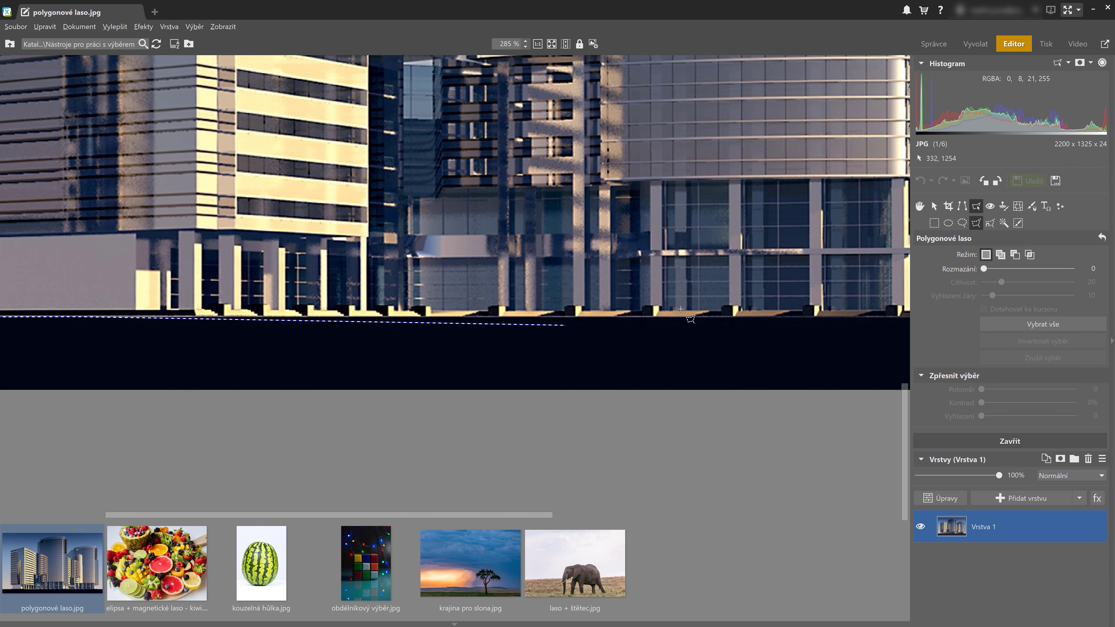
pyautogui.scroll(-1, 645, 318)
pyautogui.scroll(8, 644, 318)
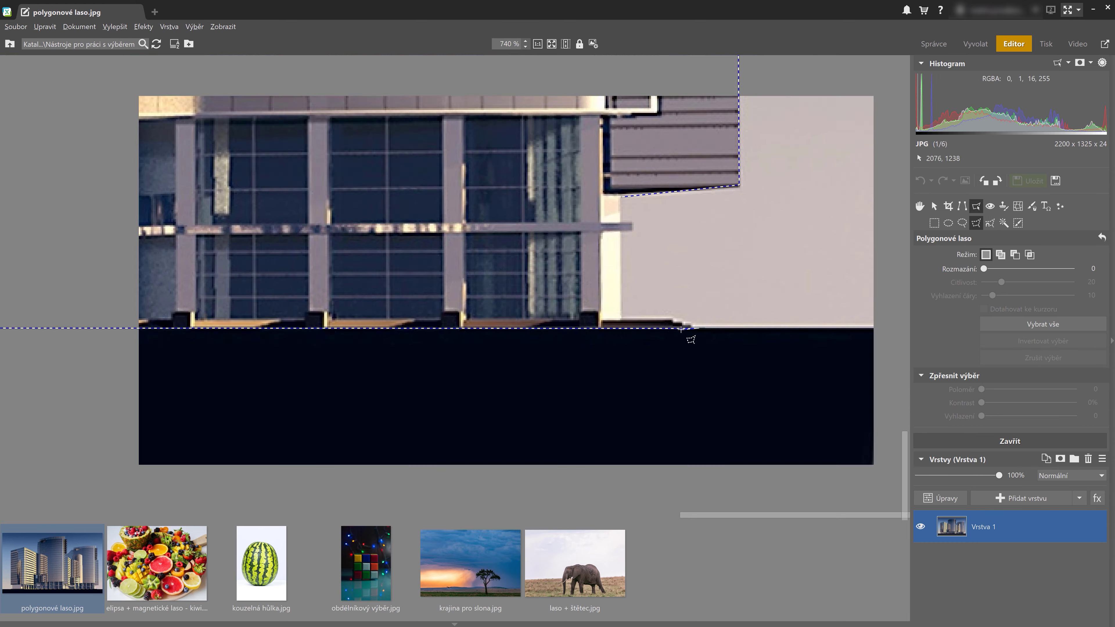
# Trace the stair-step ledges around the base and close the outline around the office towers
pyautogui.click(702, 329)
pyautogui.click(702, 317)
pyautogui.click(676, 317)
pyautogui.click(675, 306)
pyautogui.click(649, 305)
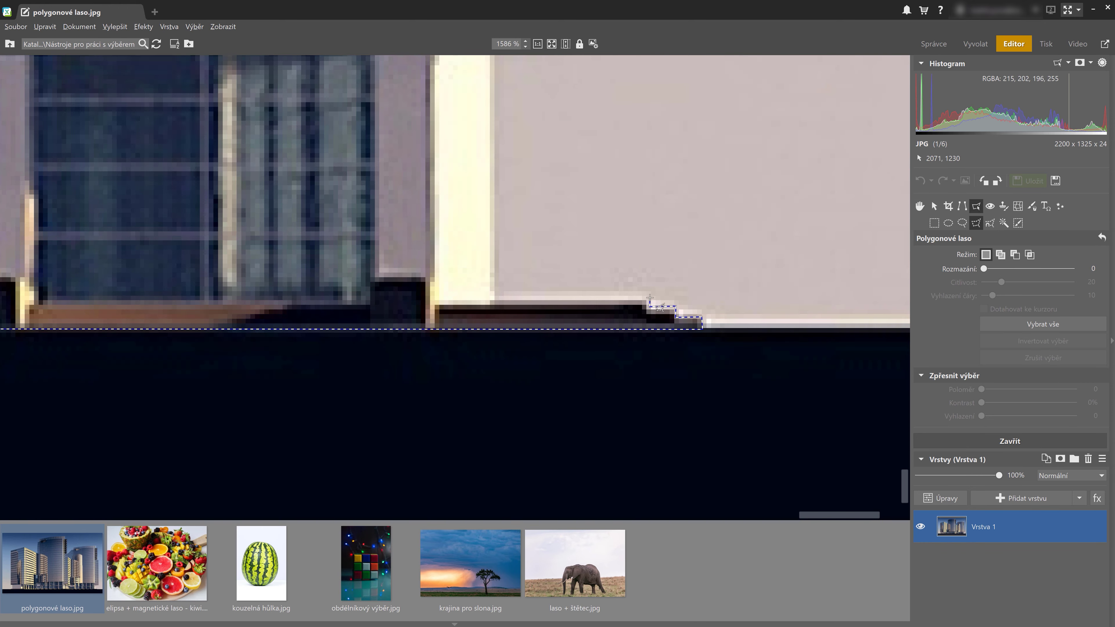
pyautogui.click(649, 298)
pyautogui.click(494, 298)
pyautogui.scroll(-5, 495, 297)
pyautogui.scroll(3, 500, 215)
pyautogui.click(500, 217)
pyautogui.click(522, 216)
pyautogui.click(522, 199)
pyautogui.click(500, 199)
pyautogui.click(501, 153)
pyautogui.scroll(-7, 464, 156)
pyautogui.moveTo(348, 117); pyautogui.dragTo(736, 367)
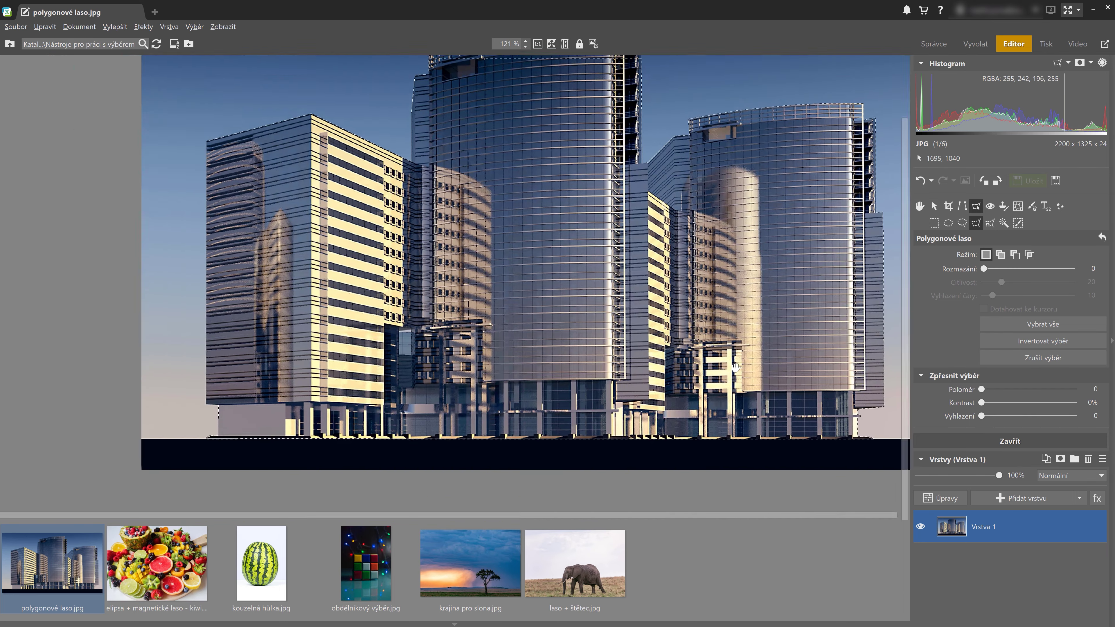
pyautogui.scroll(-2, 735, 367)
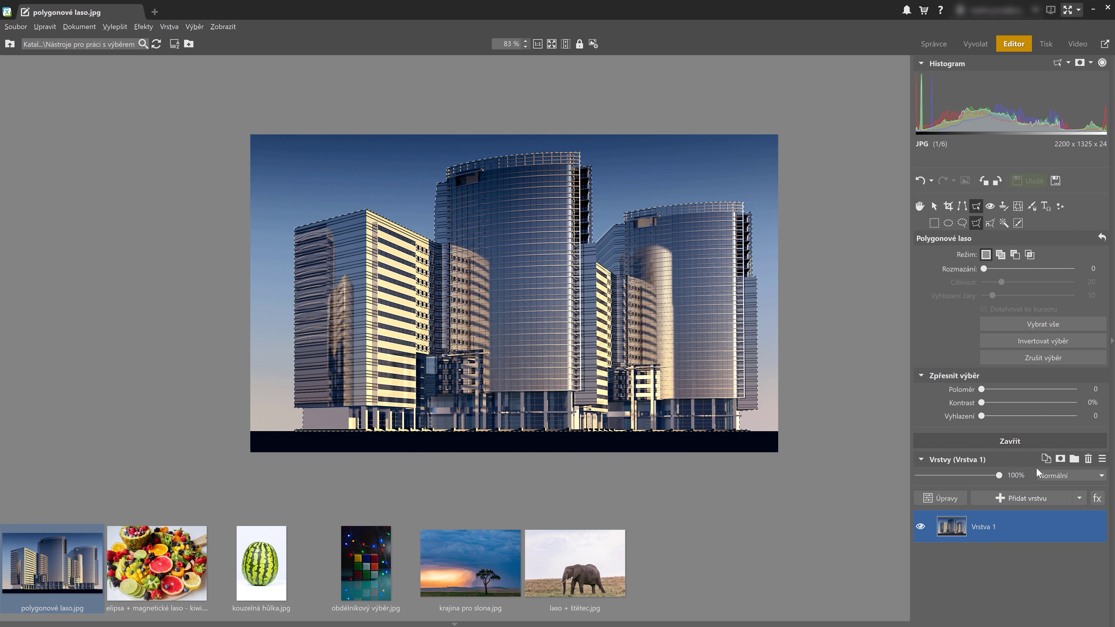
# Duplicate the buildings layer, mask it with Přidat výběr do masky, and open the fruit photo without saving
pyautogui.click(1046, 459)
pyautogui.rightClick(1009, 525)
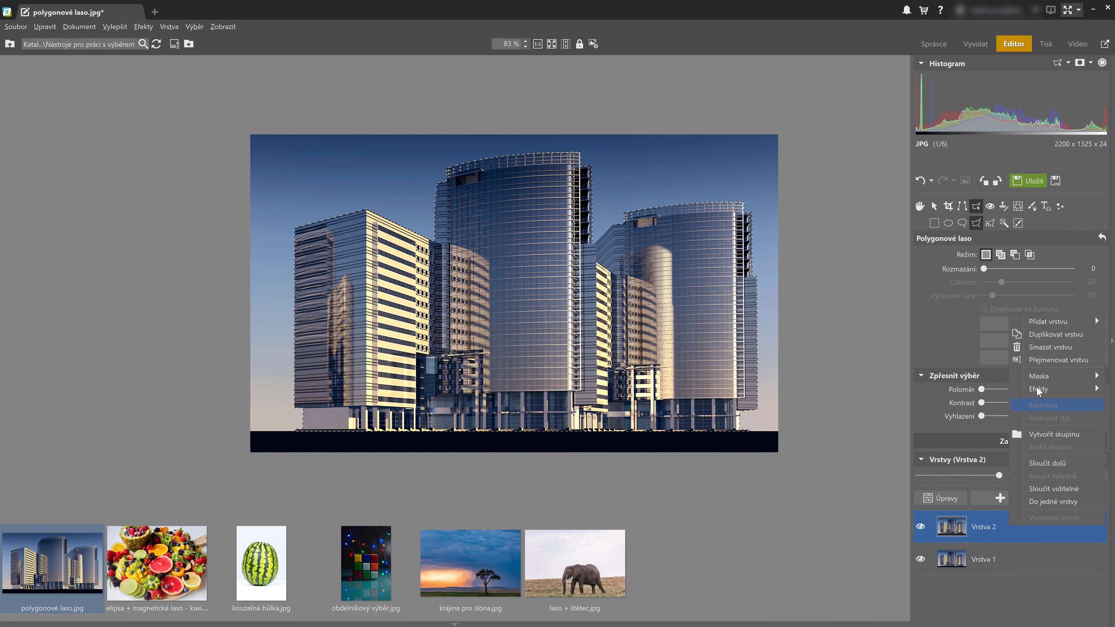
pyautogui.moveTo(1038, 376)
pyautogui.click(941, 433)
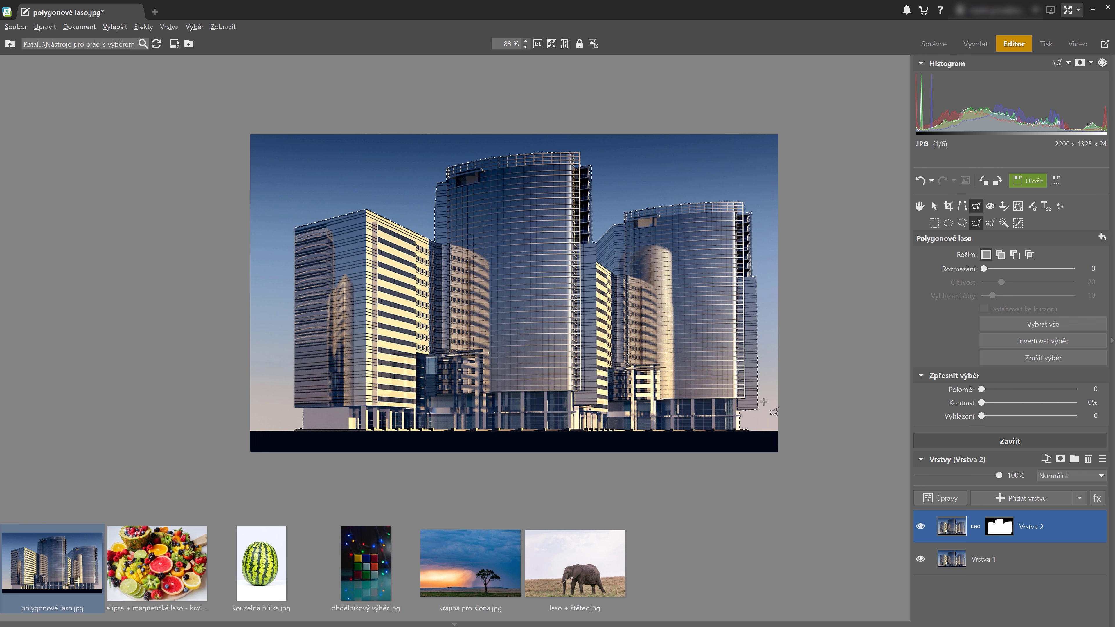
pyautogui.click(159, 555)
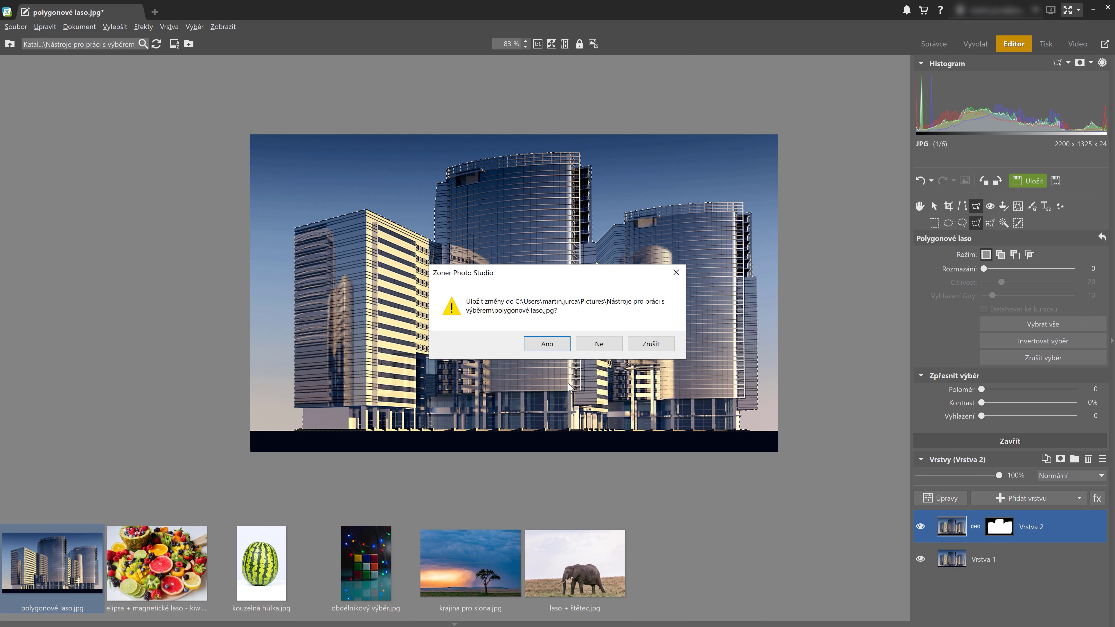
pyautogui.click(597, 344)
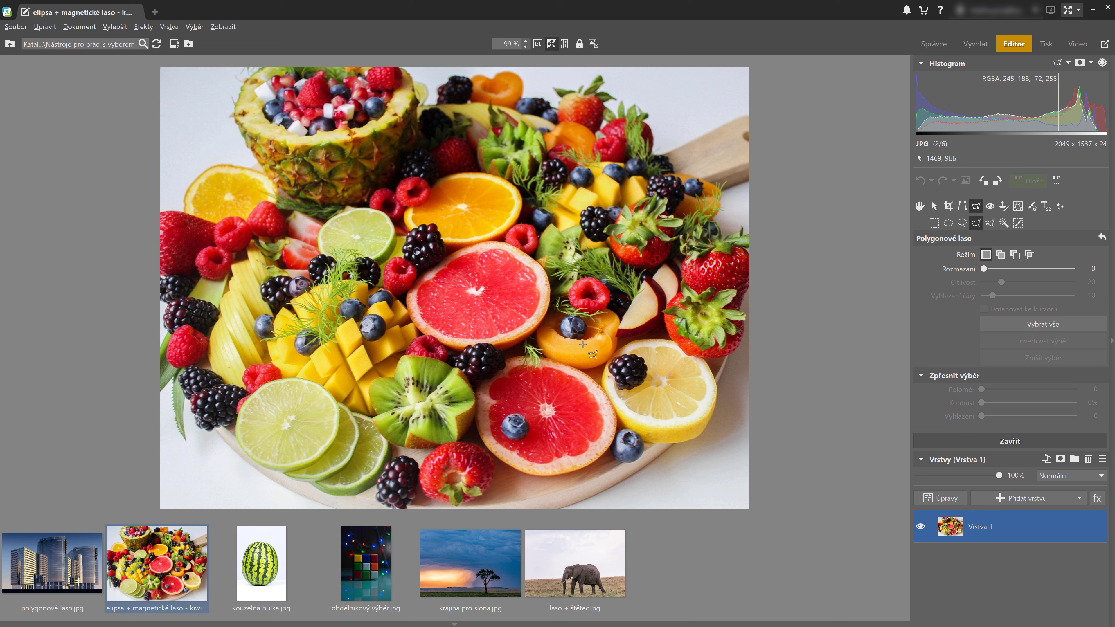
# Trace the star-cut kiwi half with Magnetické laso (A), closing the outline at its starting point
pyautogui.press('a')
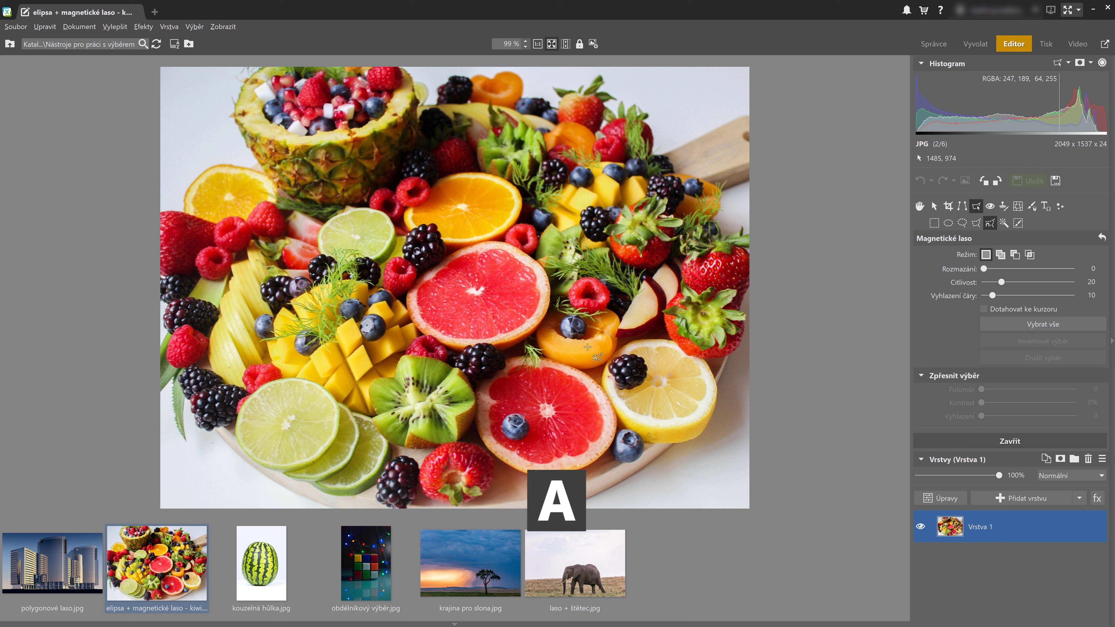
pyautogui.scroll(5, 427, 450)
pyautogui.moveTo(426, 450)
pyautogui.mouseDown()
pyautogui.moveTo(471, 426)
pyautogui.moveTo(443, 429)
pyautogui.moveTo(462, 454)
pyautogui.mouseUp()
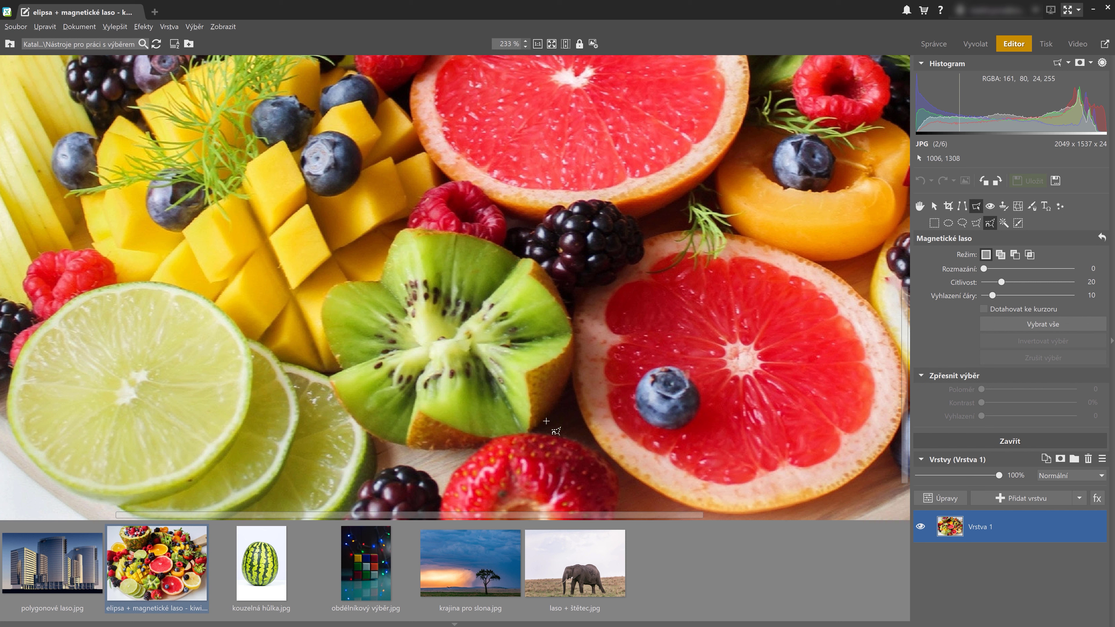
pyautogui.click(573, 359)
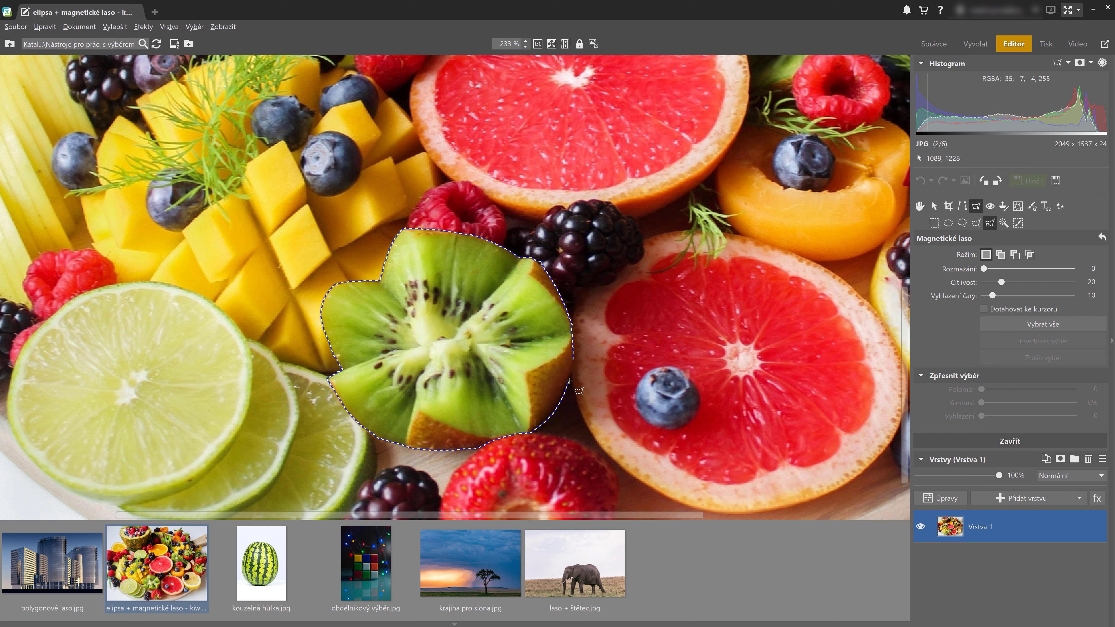
pyautogui.click(573, 360)
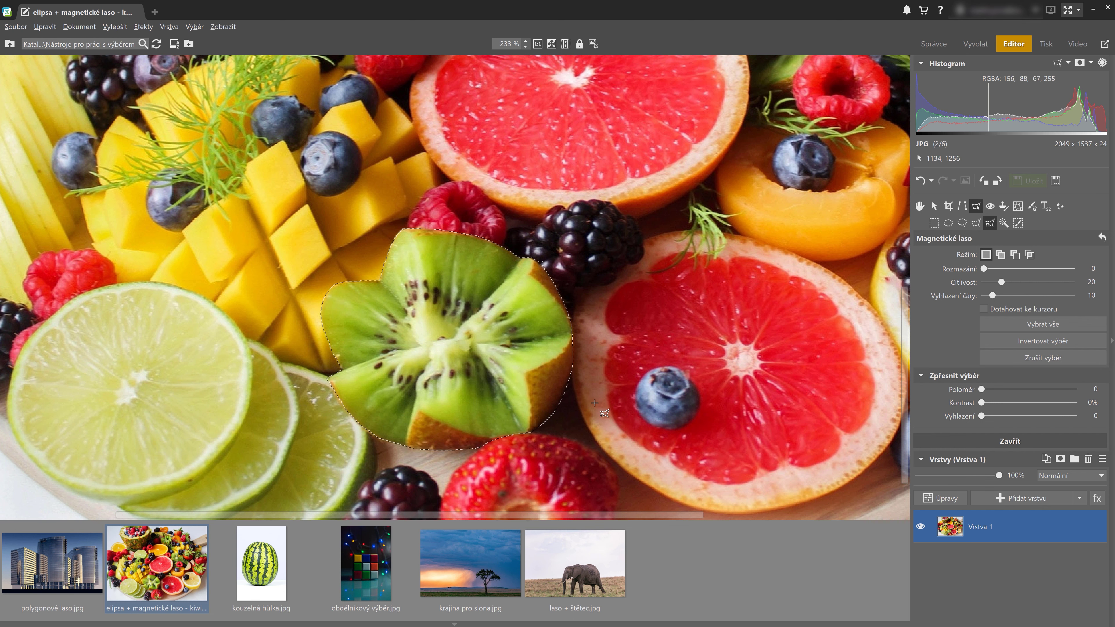
pyautogui.scroll(-5, 595, 402)
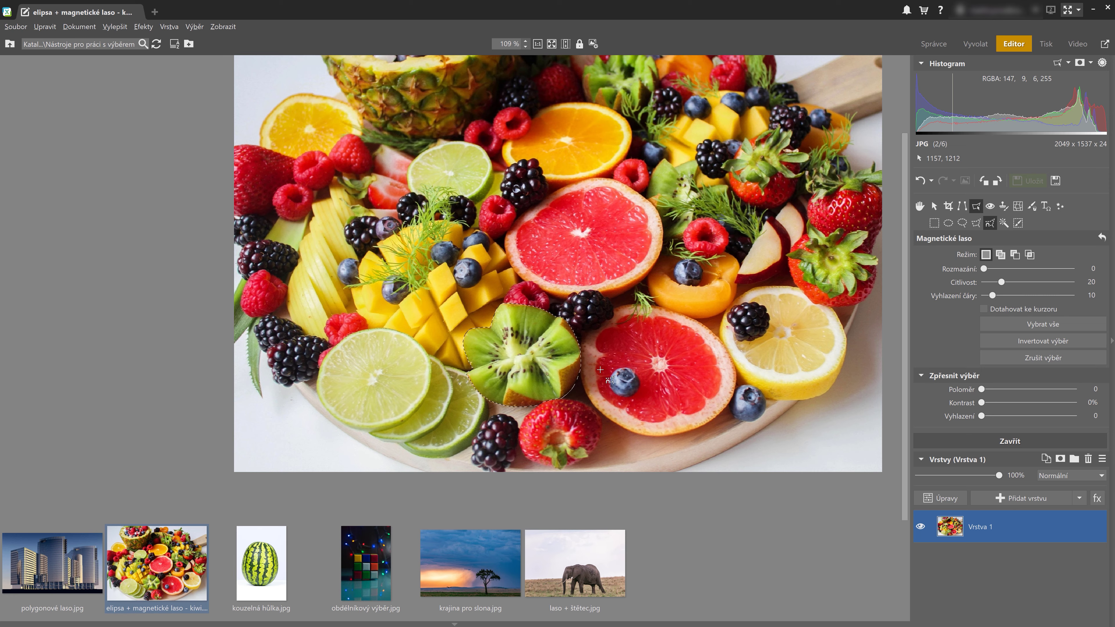
pyautogui.scroll(-1, 836, 241)
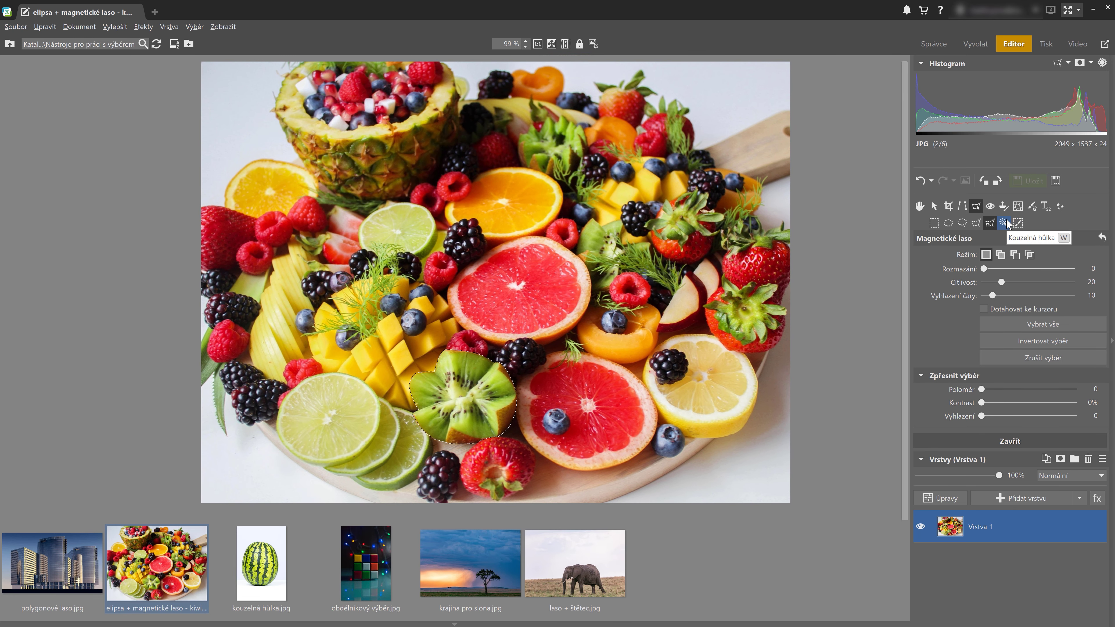
# Open kouzelná hůlka.jpg and try Kouzelná hůlka on the light background around the melon
pyautogui.press('w')
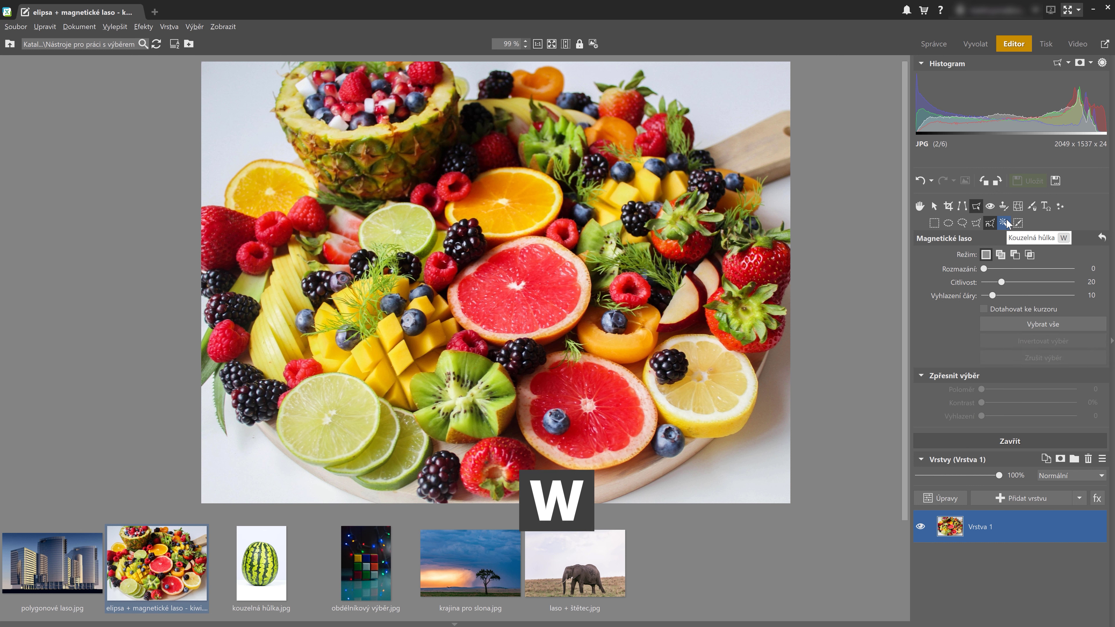
pyautogui.click(282, 554)
pyautogui.click(1004, 223)
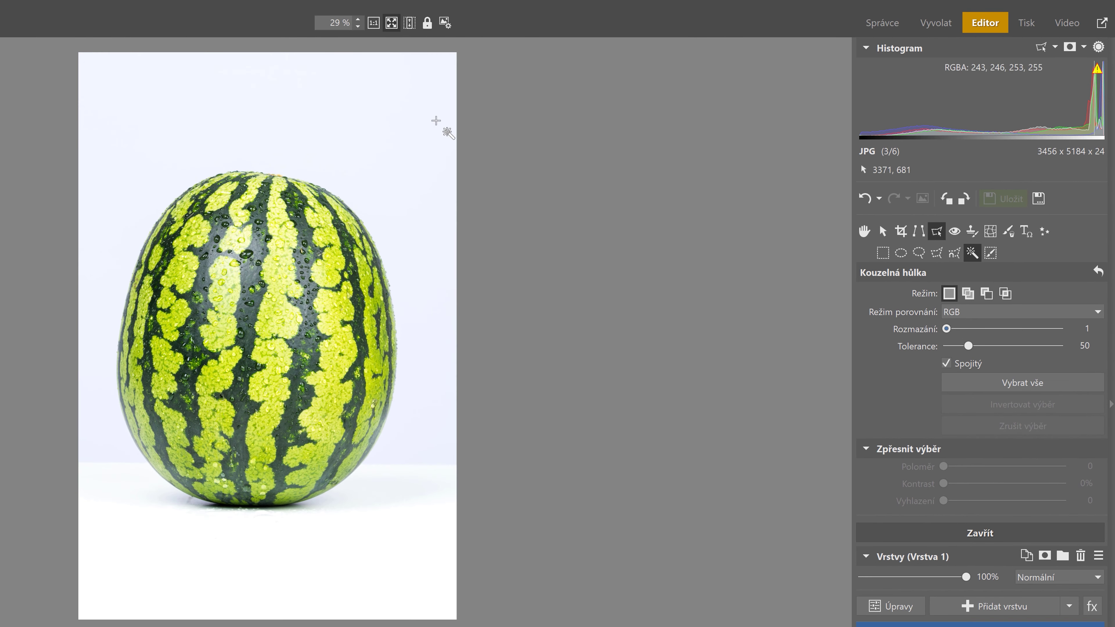
pyautogui.click(421, 86)
pyautogui.click(1040, 48)
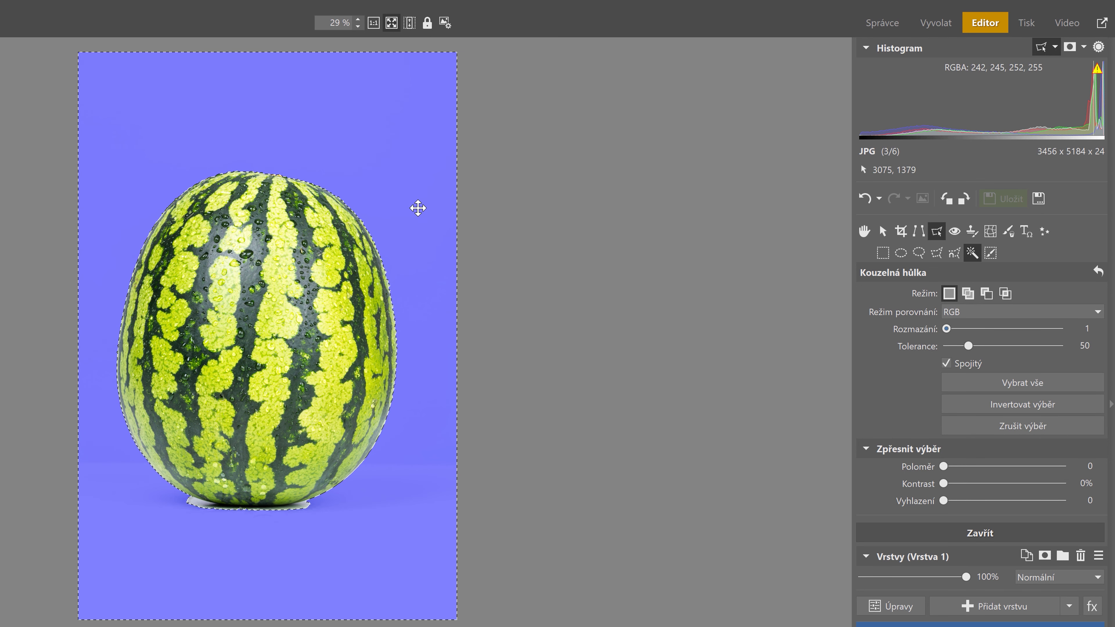
pyautogui.hotkey('ctrl', 'd')
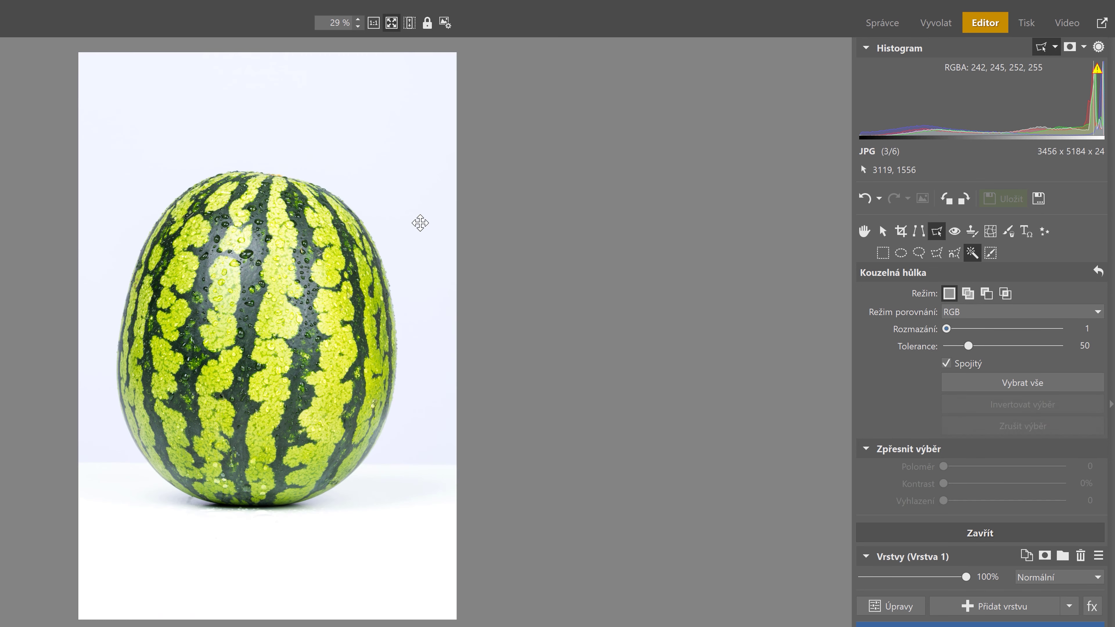
# Test a background selection using Jas brightness comparison, then switch comparison back to RGB
pyautogui.click(975, 312)
pyautogui.click(982, 337)
pyautogui.click(385, 132)
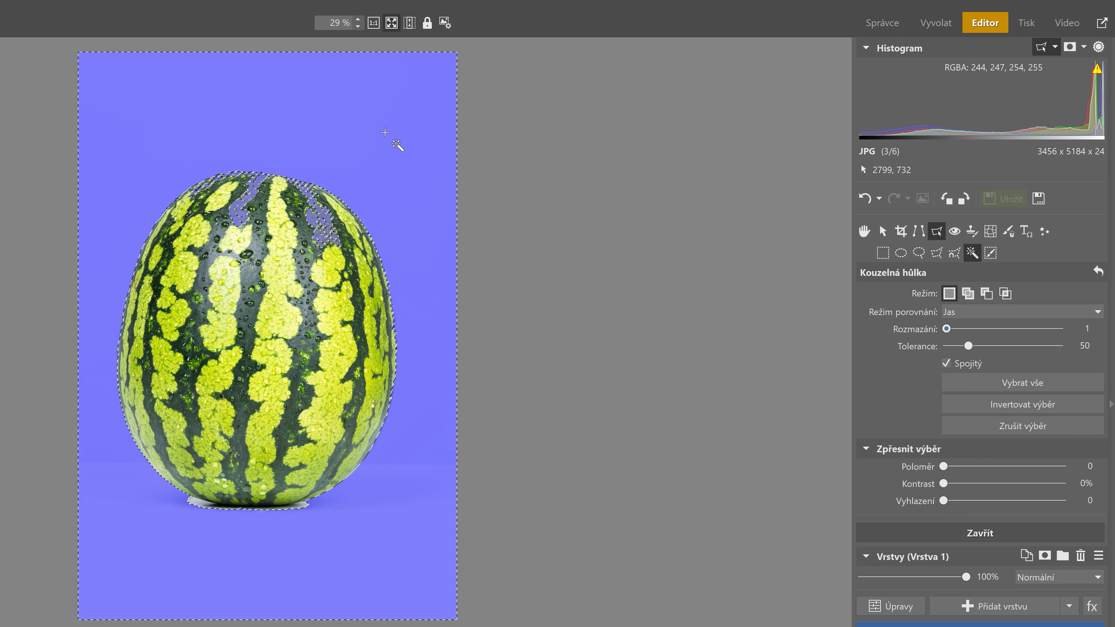
pyautogui.hotkey('ctrl', 'd')
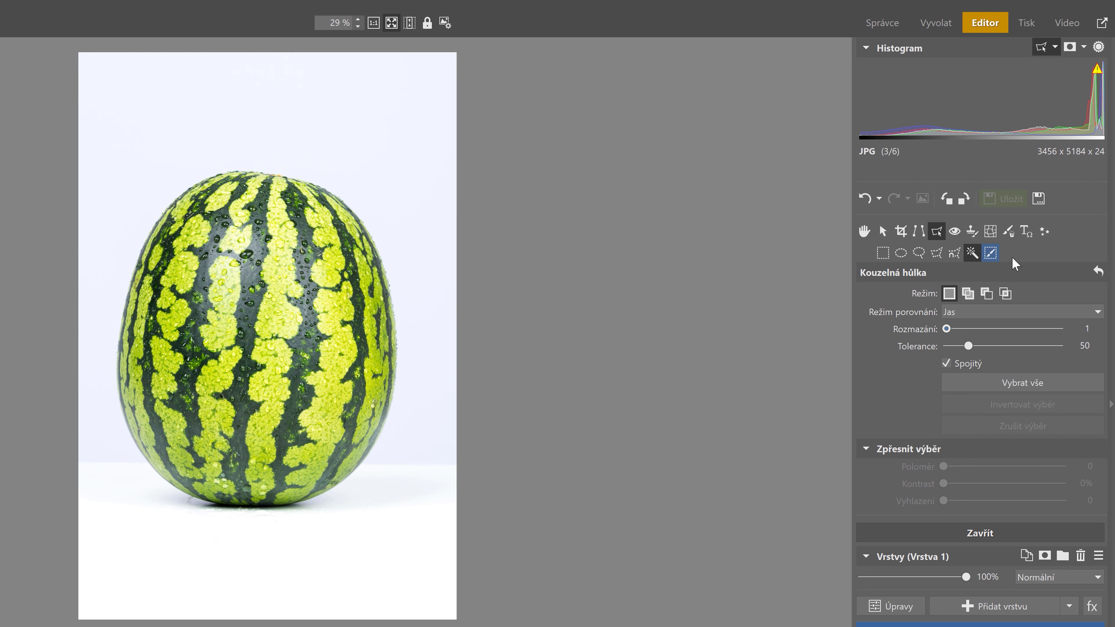
pyautogui.click(971, 310)
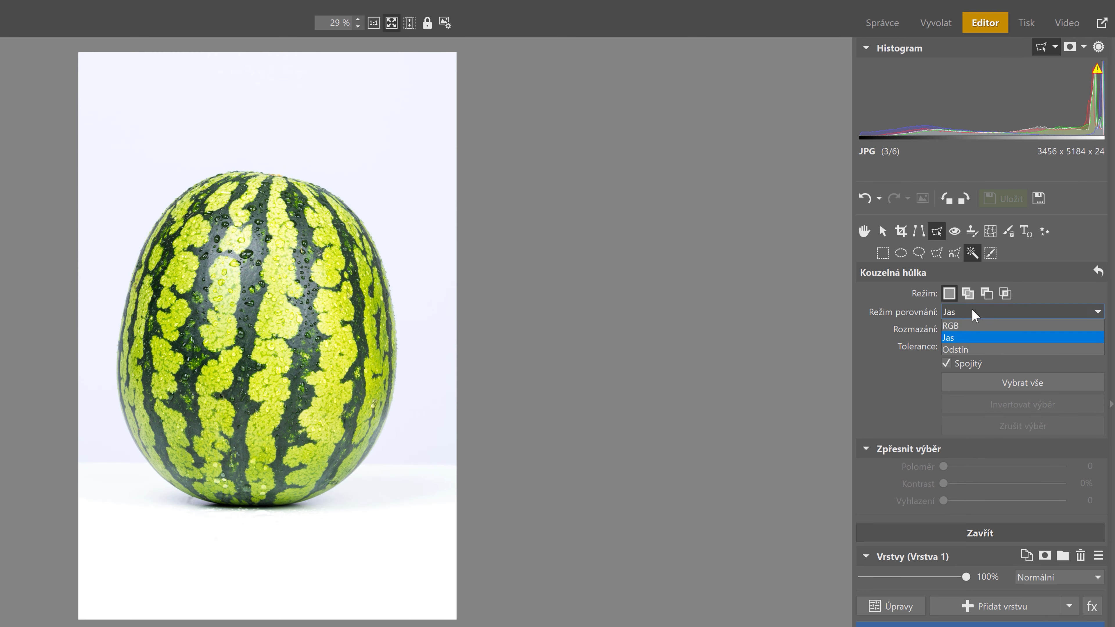
pyautogui.click(971, 326)
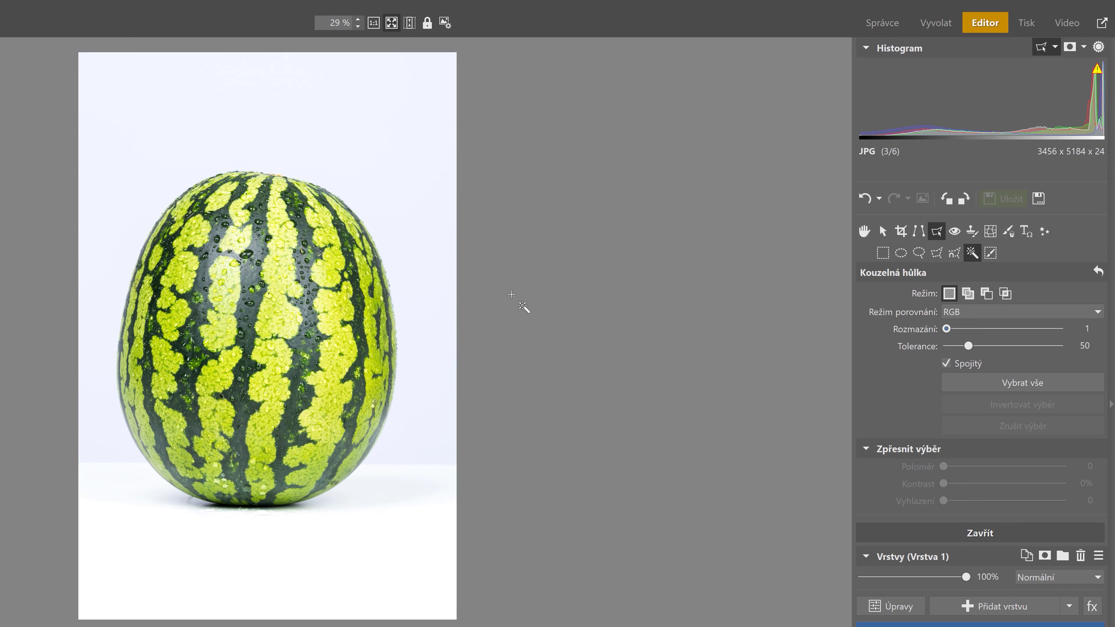
# Test background selections at Tolerance 10, above 50 and about 150, then reset Tolerance to 50
pyautogui.moveTo(969, 346); pyautogui.dragTo(949, 347)
pyautogui.click(411, 147)
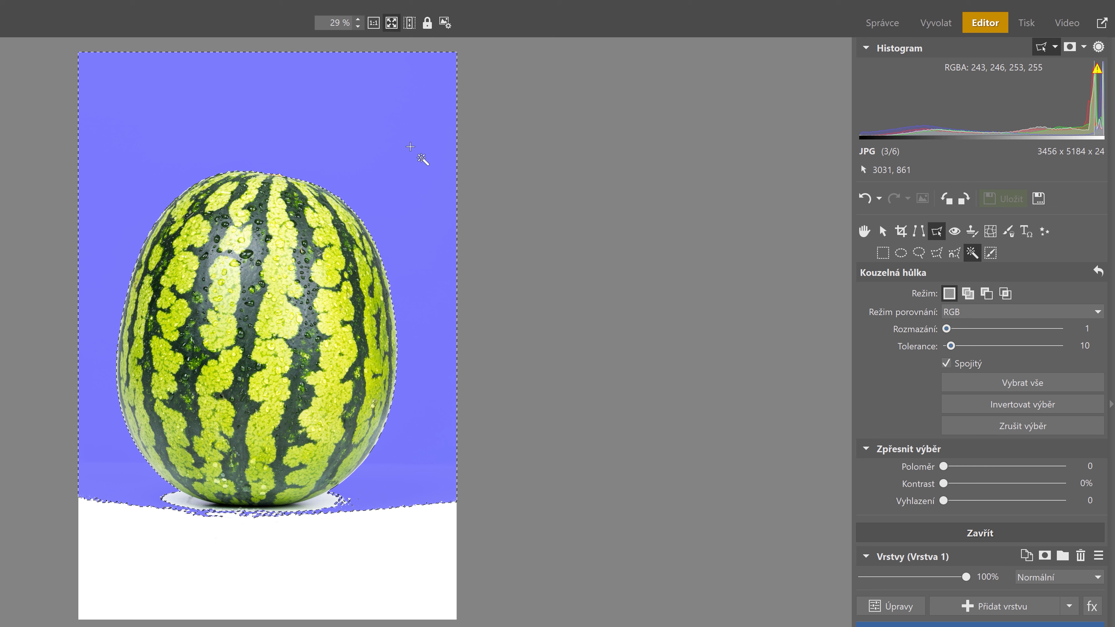
pyautogui.hotkey('ctrl', 'd')
pyautogui.moveTo(965, 348); pyautogui.dragTo(977, 350)
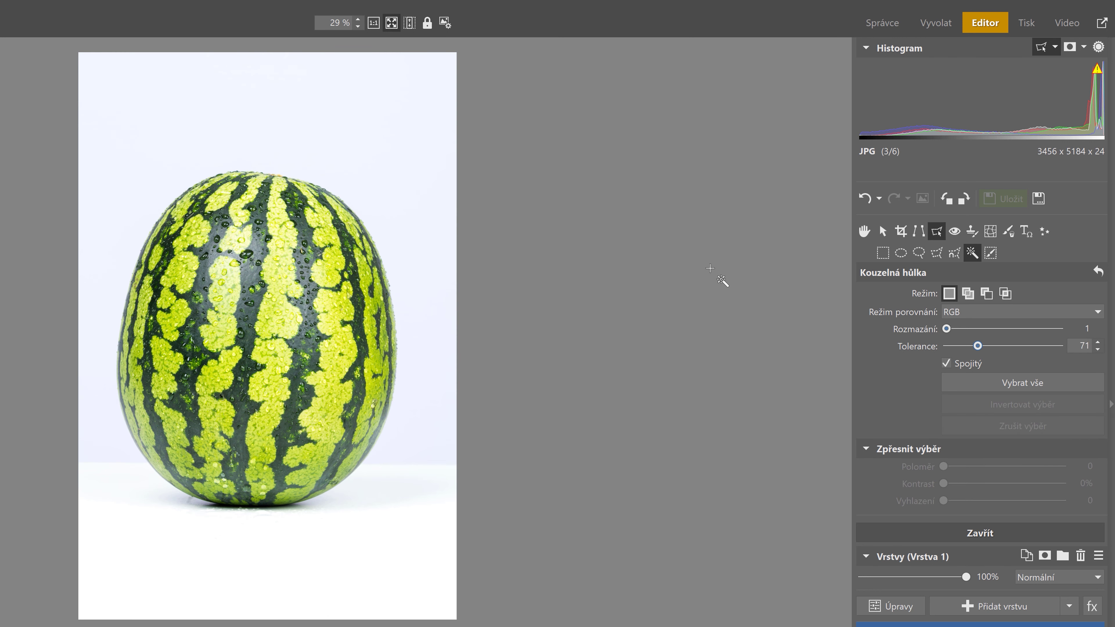
pyautogui.click(325, 121)
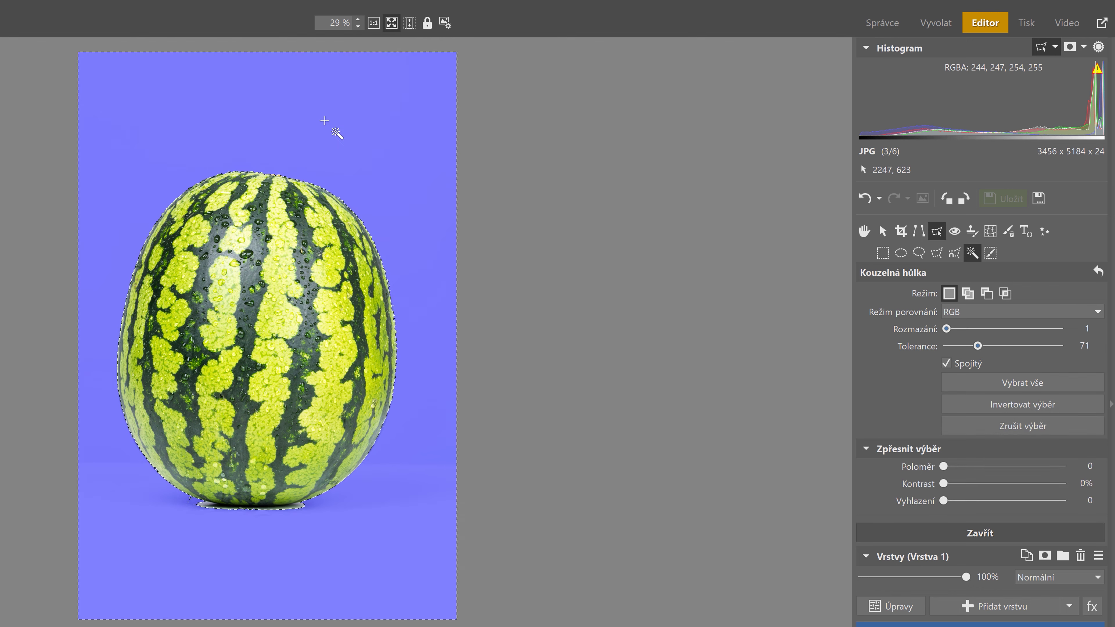
pyautogui.hotkey('ctrl', 'd')
pyautogui.moveTo(977, 346); pyautogui.dragTo(1013, 349)
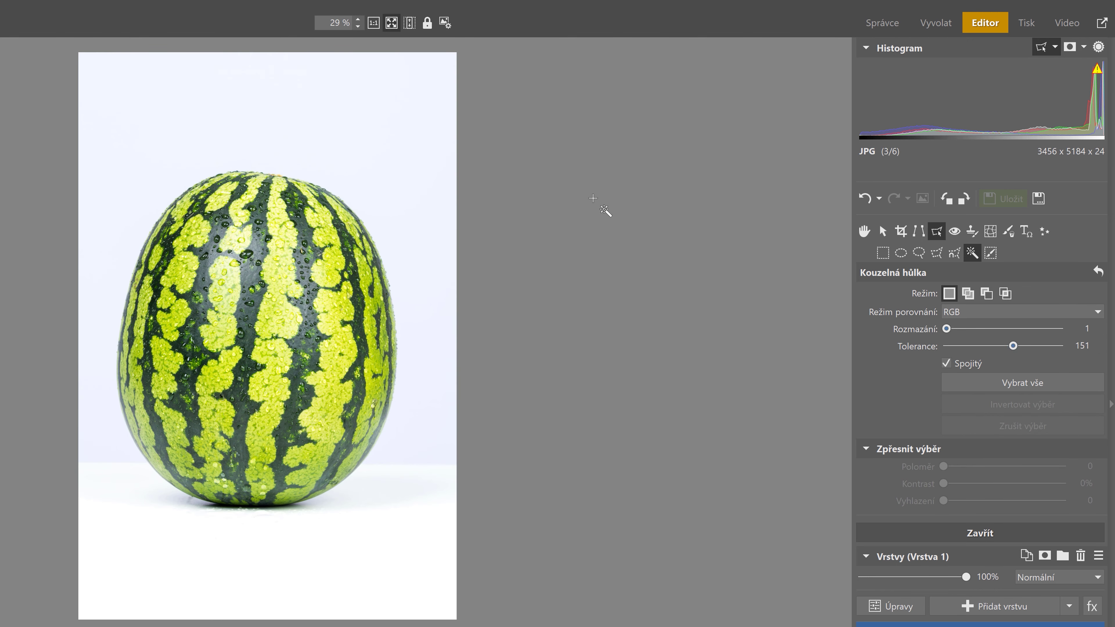
pyautogui.click(372, 253)
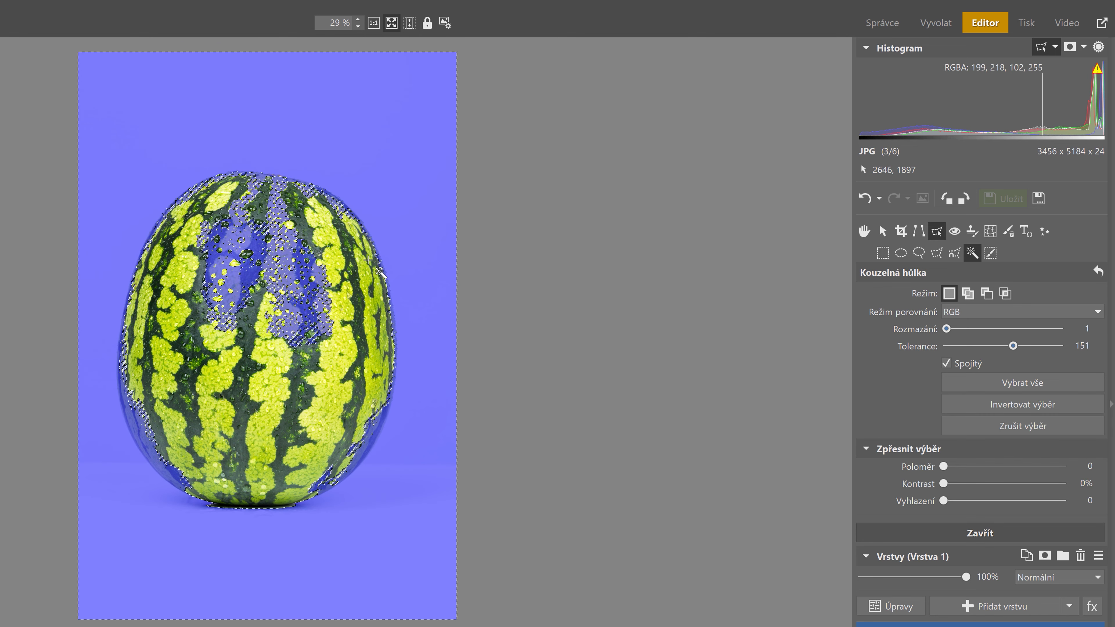
pyautogui.press('Escape')
pyautogui.doubleClick(921, 348)
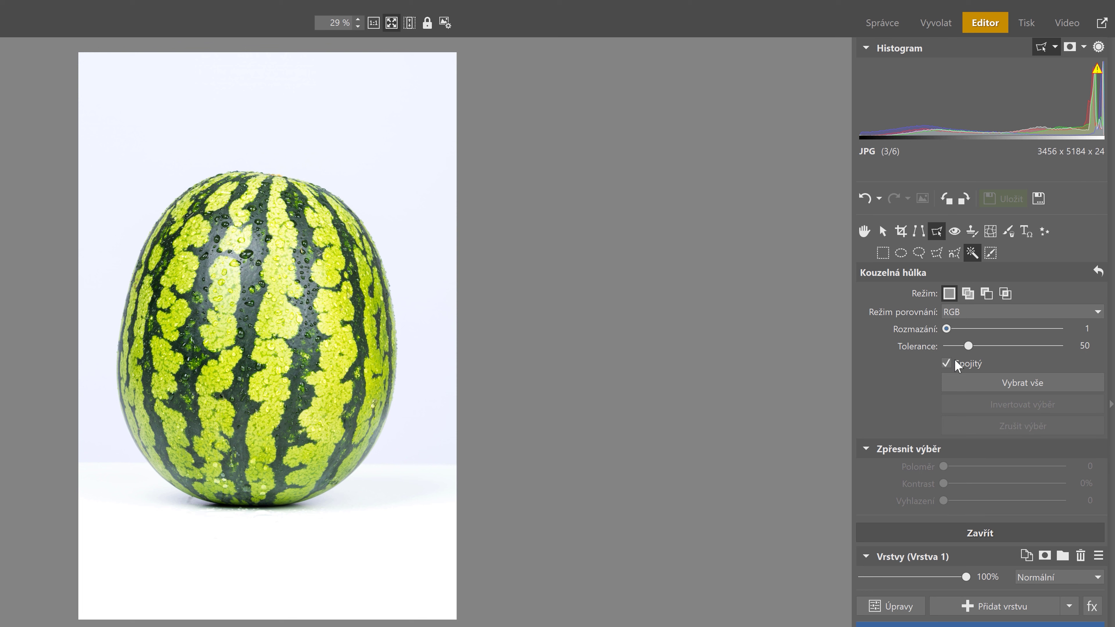
# Test with Spojitý off, turn it back on, and select the contiguous background at Tolerance 50
pyautogui.click(946, 364)
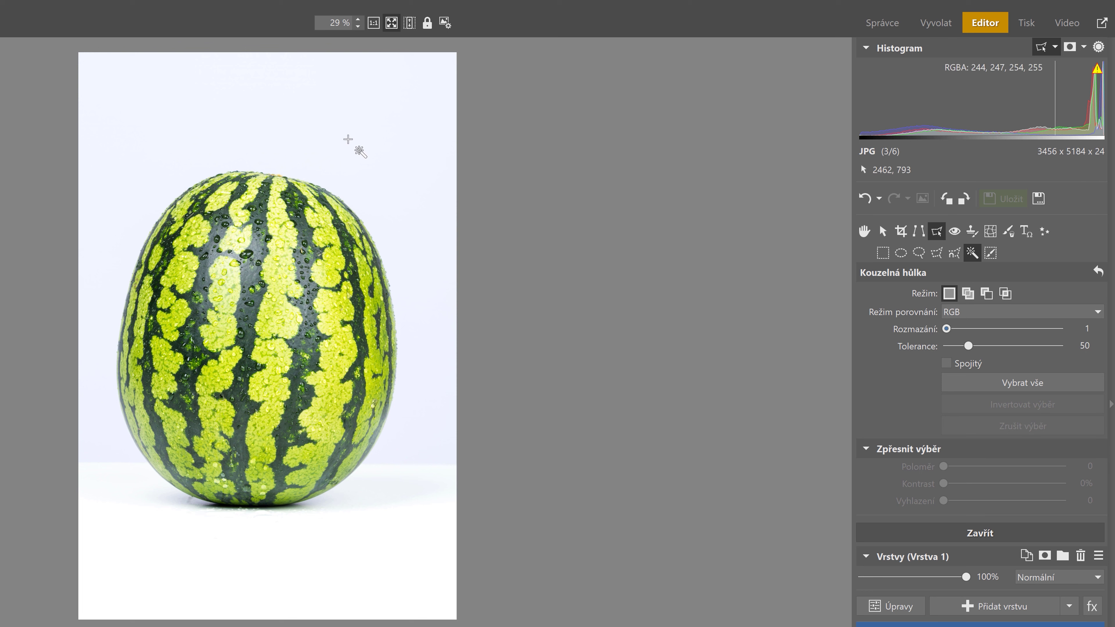
pyautogui.click(347, 141)
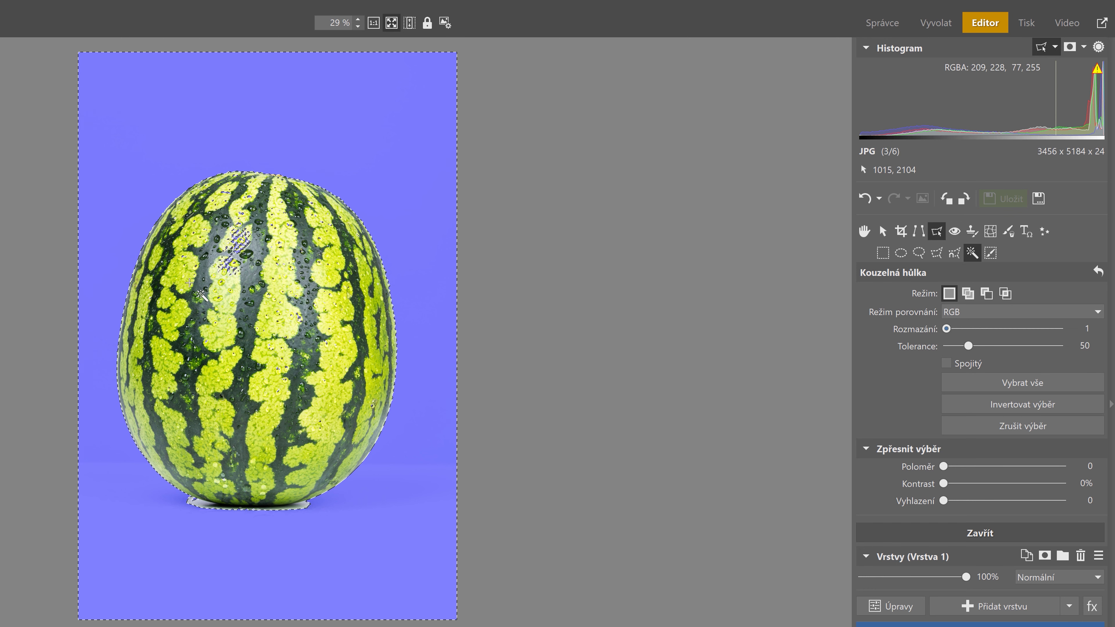
pyautogui.hotkey('ctrl', 'd')
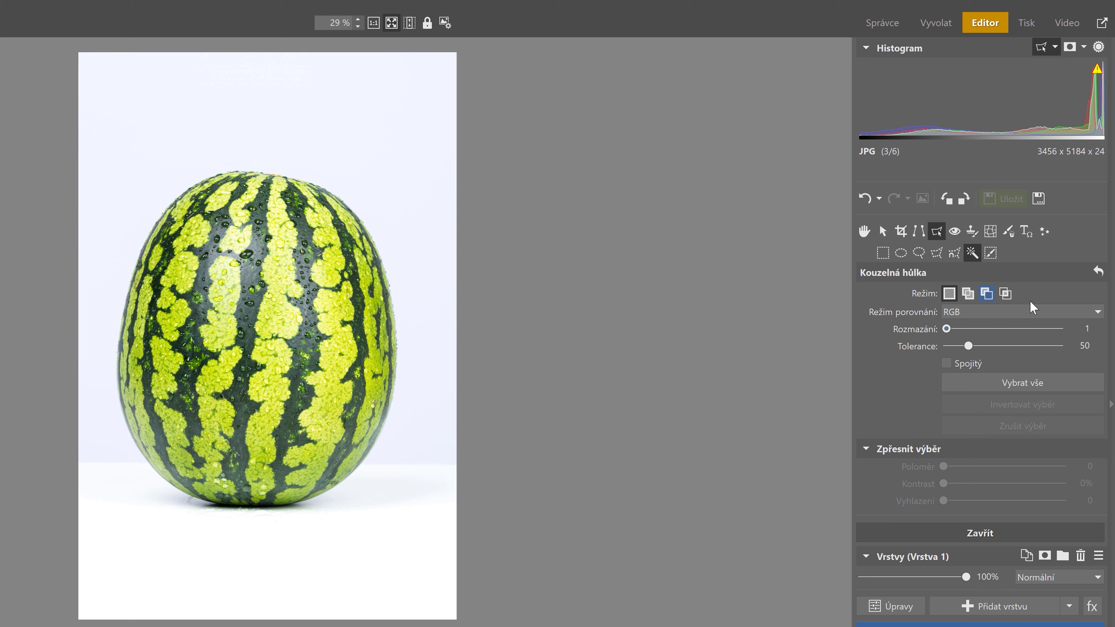
pyautogui.click(946, 363)
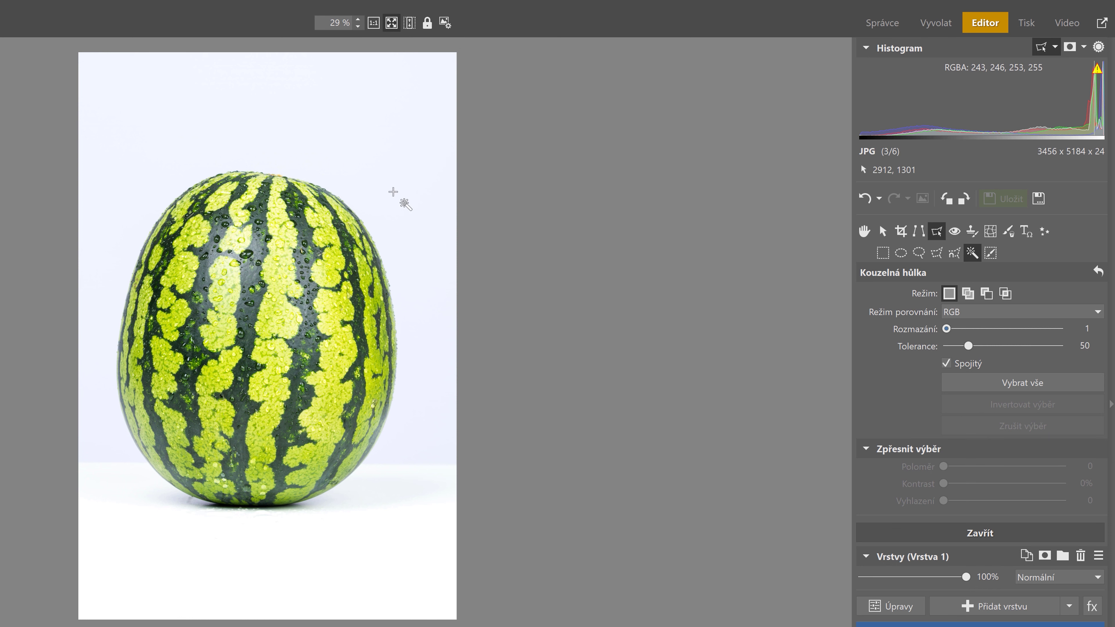
pyautogui.click(397, 193)
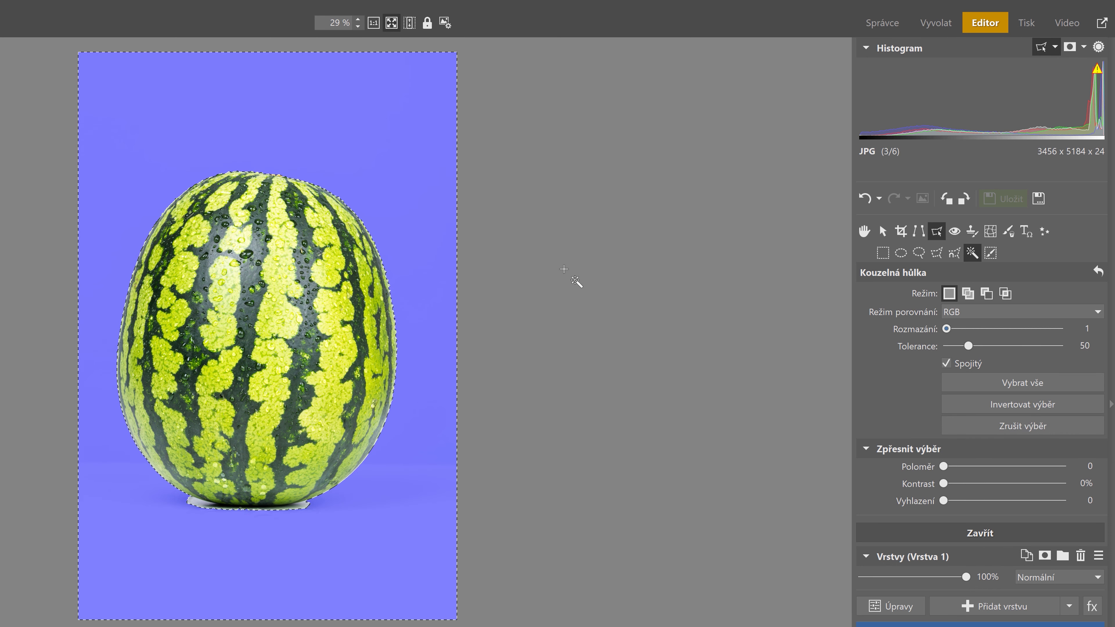
# Paint the melon's shadow into the selection with Výběrový štětec, then invert it onto the watermelon
pyautogui.click(990, 253)
pyautogui.scroll(10, 201, 529)
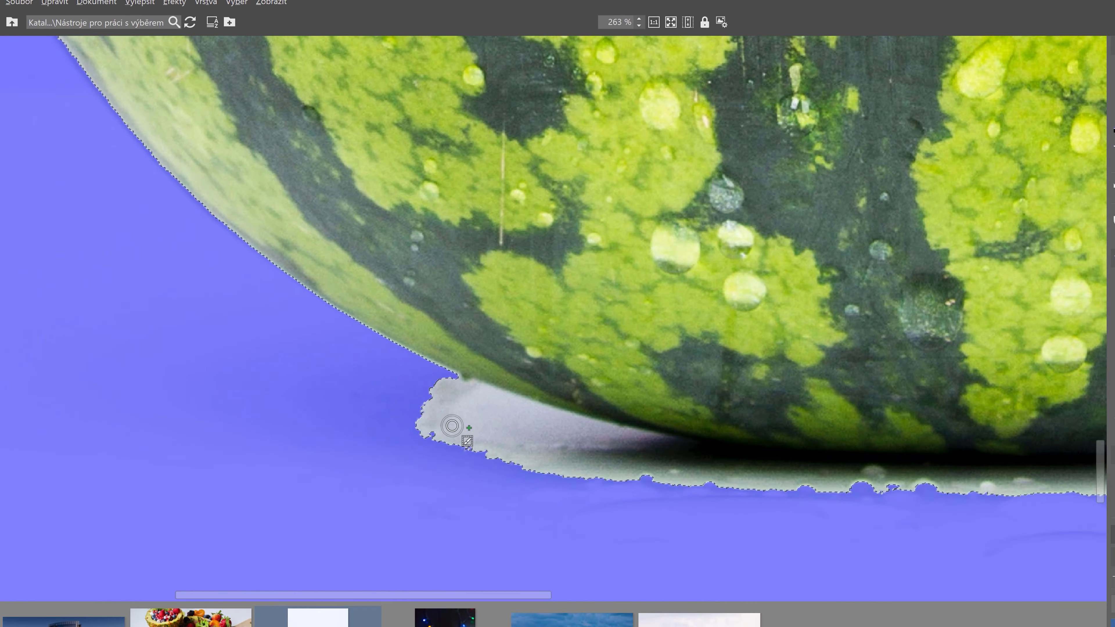
pyautogui.moveTo(443, 412)
pyautogui.mouseDown()
pyautogui.moveTo(470, 445)
pyautogui.moveTo(433, 401)
pyautogui.moveTo(568, 442)
pyautogui.moveTo(566, 472)
pyautogui.moveTo(510, 423)
pyautogui.moveTo(561, 448)
pyautogui.moveTo(679, 471)
pyautogui.moveTo(698, 474)
pyautogui.moveTo(644, 455)
pyautogui.moveTo(766, 484)
pyautogui.moveTo(902, 491)
pyautogui.moveTo(299, 501)
pyautogui.moveTo(653, 480)
pyautogui.moveTo(747, 448)
pyautogui.moveTo(708, 439)
pyautogui.moveTo(494, 491)
pyautogui.mouseUp()
pyautogui.scroll(-10, 659, 456)
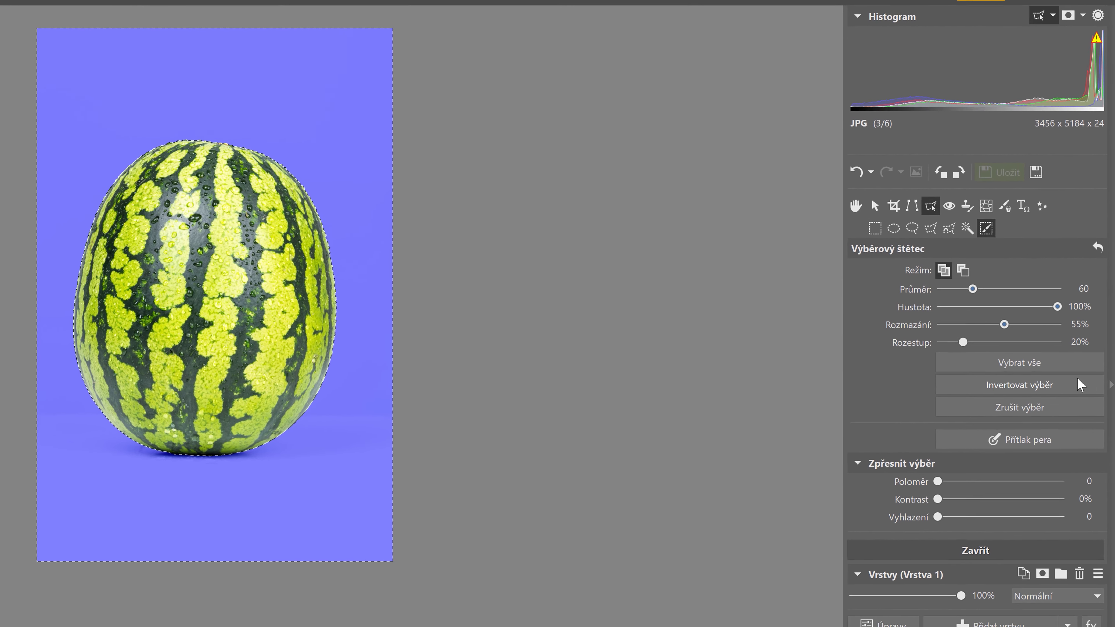
pyautogui.click(1079, 386)
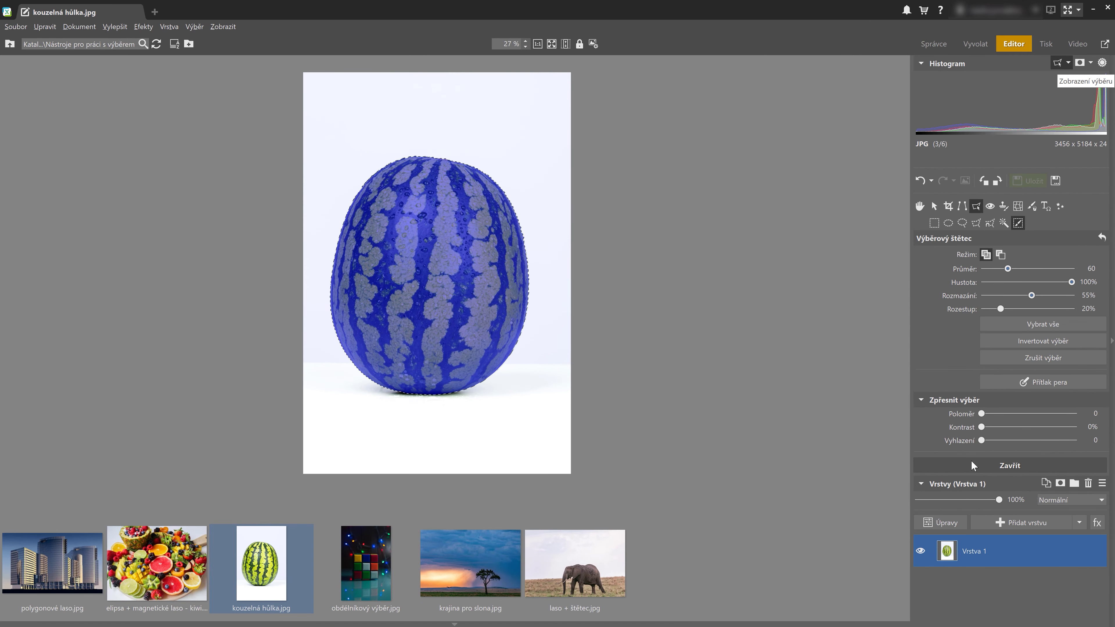
# Recolour the watermelon with Upravit barvy: Červená 123%, Zelená 79%, Modrá 134%
pyautogui.click(945, 523)
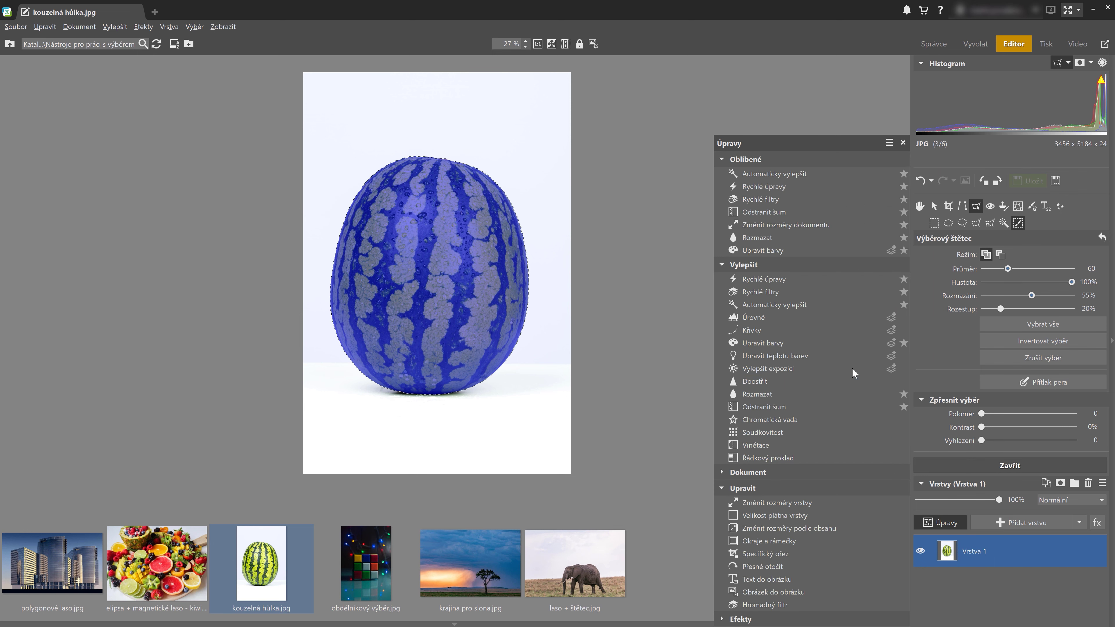
pyautogui.click(805, 342)
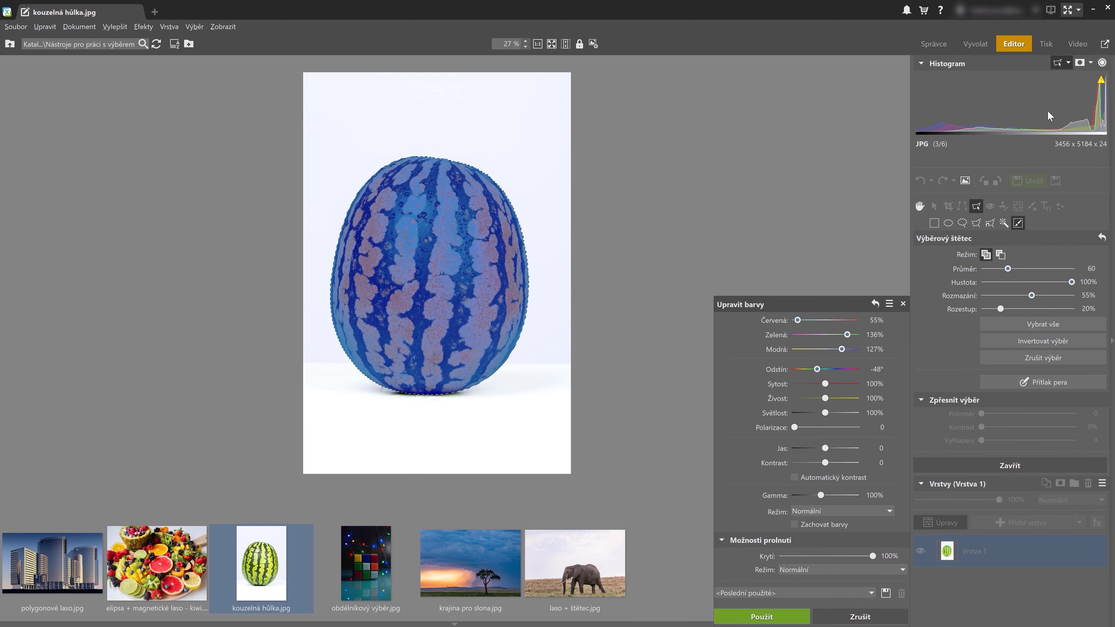
pyautogui.click(1057, 65)
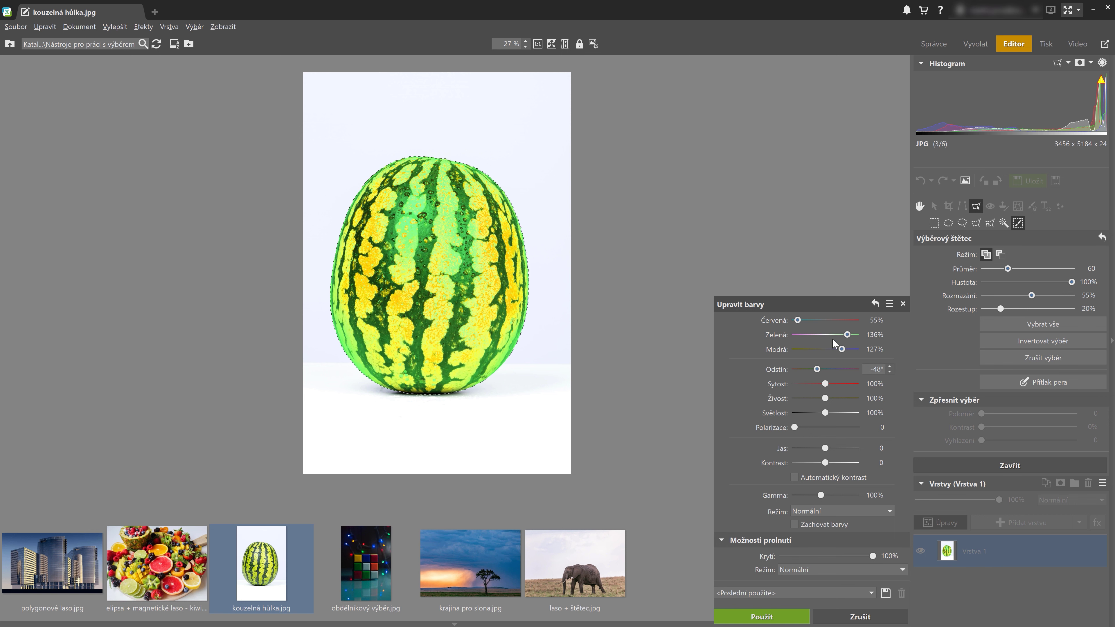
pyautogui.moveTo(847, 334)
pyautogui.mouseDown()
pyautogui.moveTo(812, 334)
pyautogui.moveTo(814, 320)
pyautogui.moveTo(839, 320)
pyautogui.mouseUp()
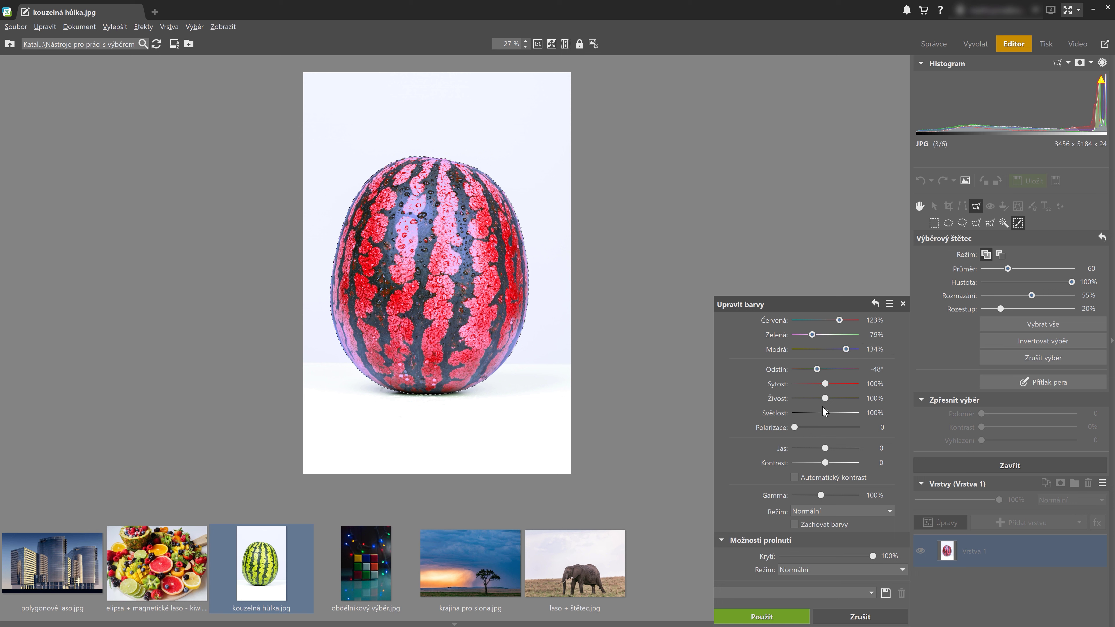
pyautogui.press('Return')
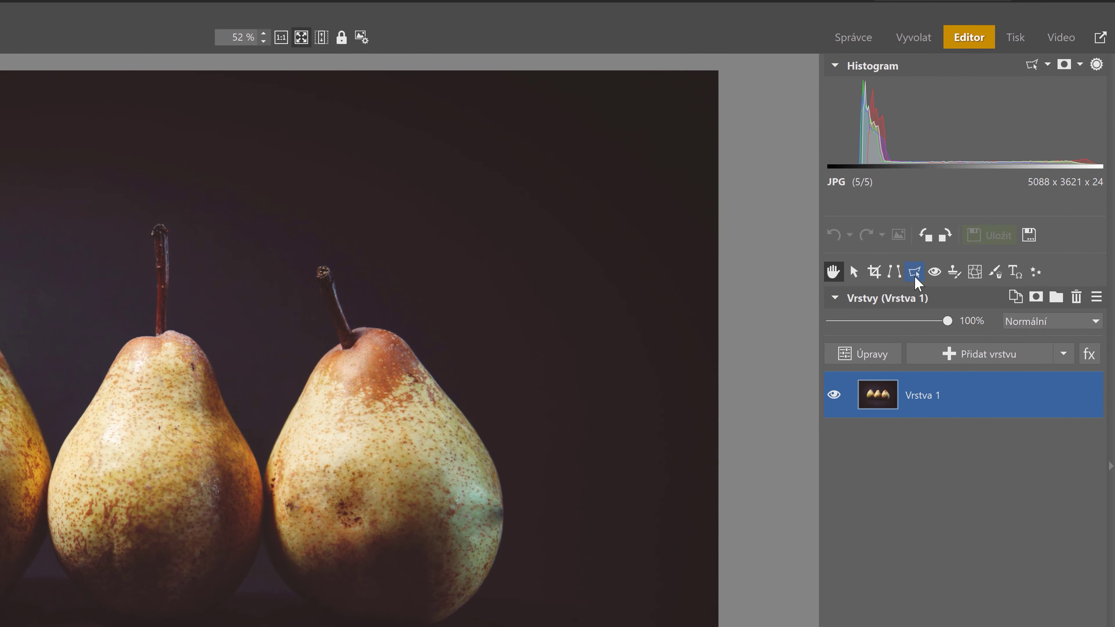
pyautogui.click(976, 207)
# Outline the pears with Magnetické laso, closing the traced path at its start point
pyautogui.click(974, 296)
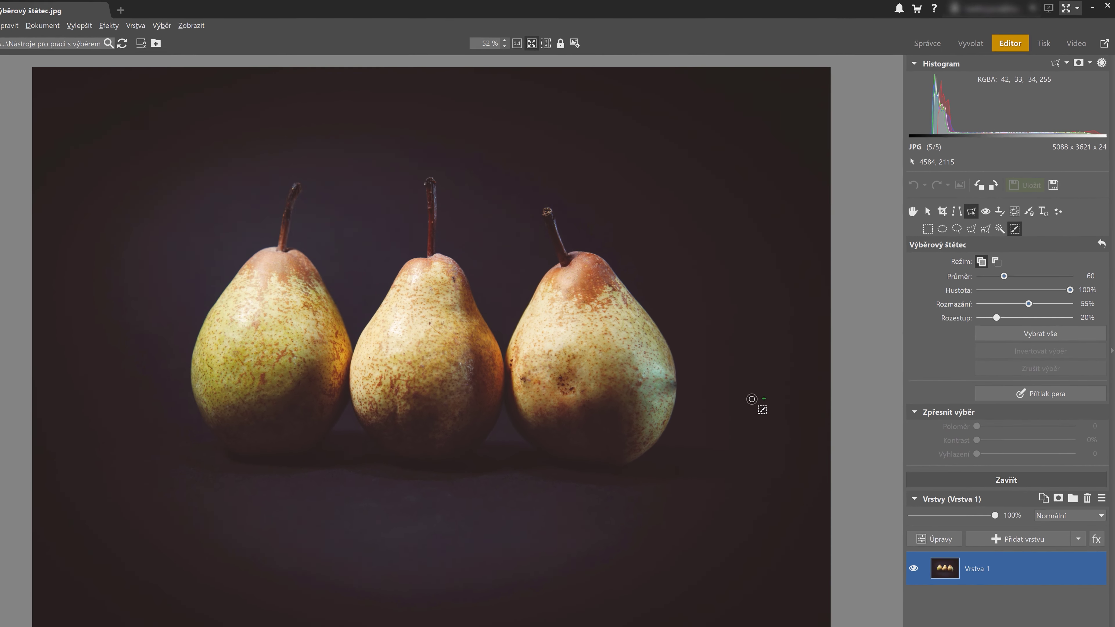
pyautogui.click(984, 230)
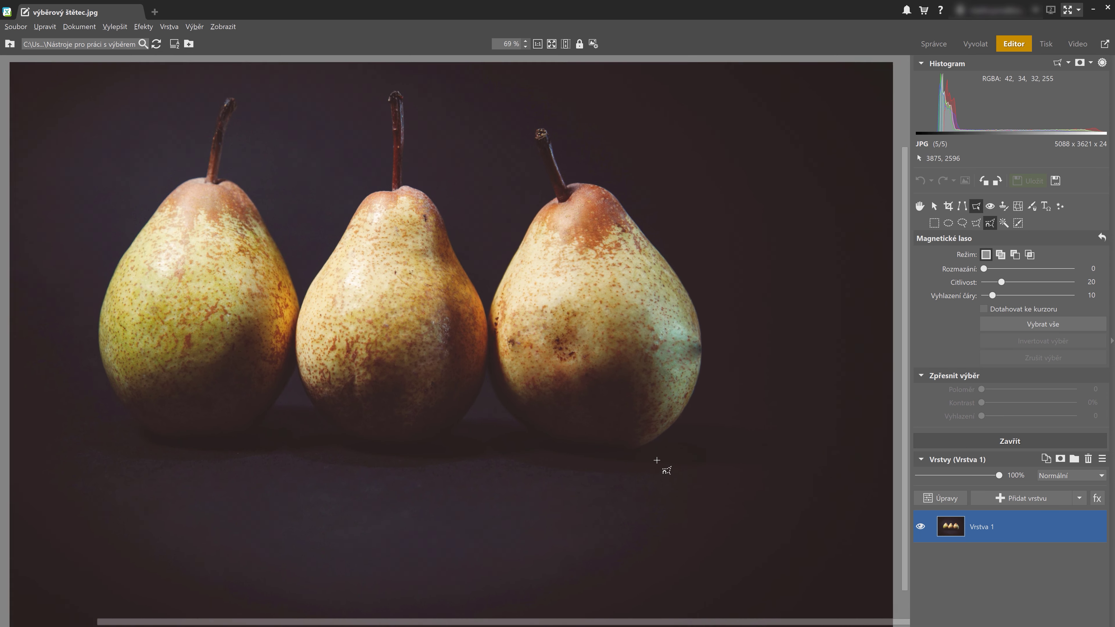
pyautogui.scroll(1, 659, 463)
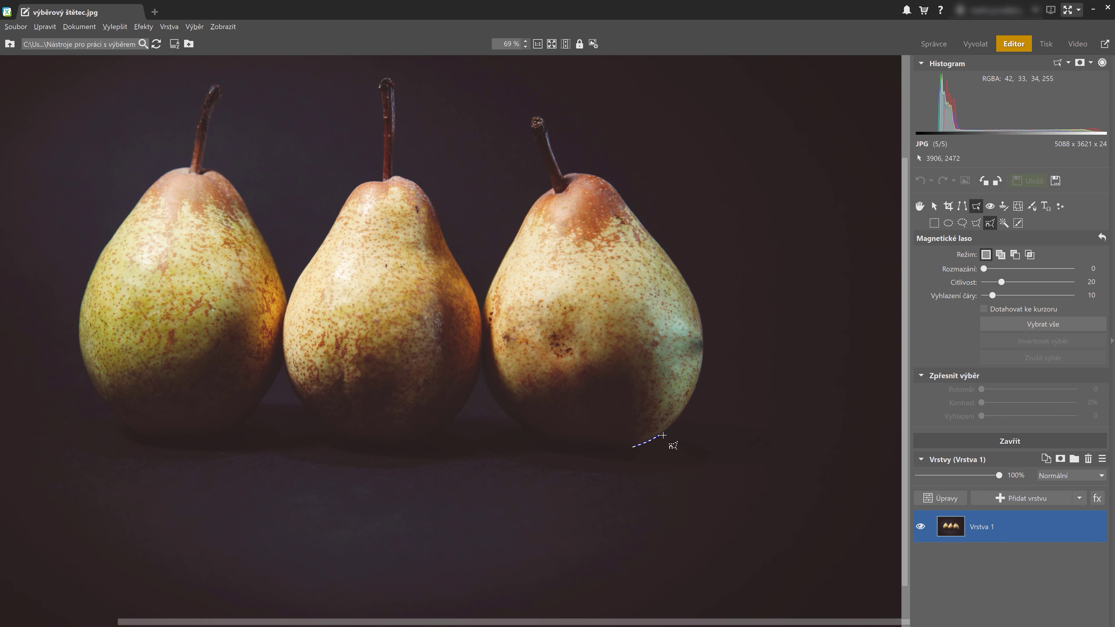
pyautogui.scroll(2, 666, 440)
pyautogui.scroll(1, 662, 442)
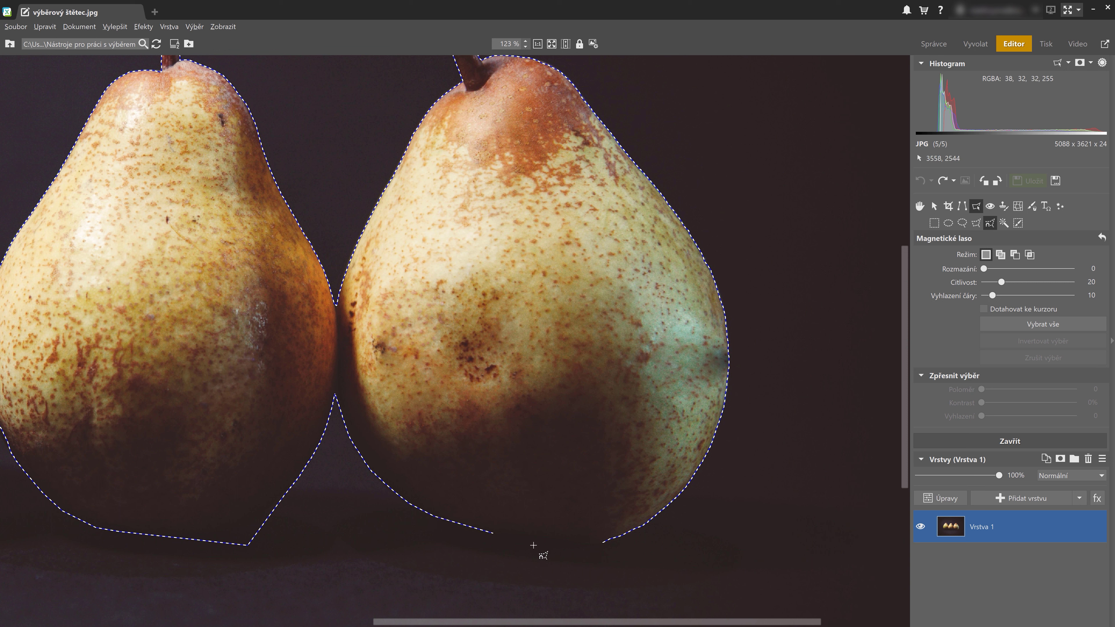
pyautogui.click(603, 543)
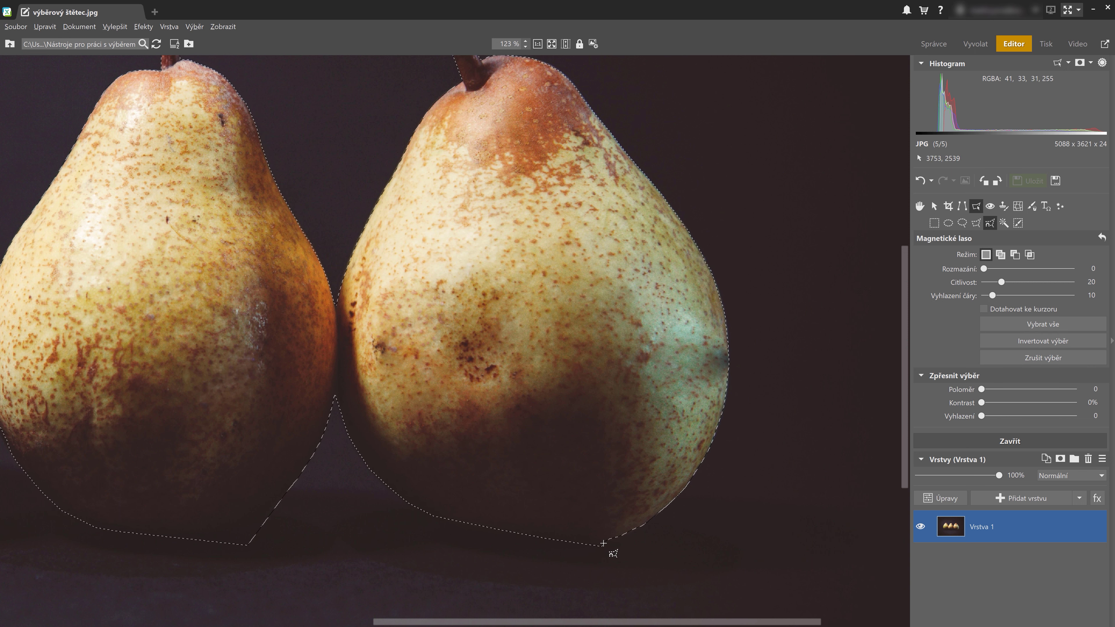
# Set the selection display to Překrýt nevybrané so the unselected background shows red
pyautogui.click(1067, 64)
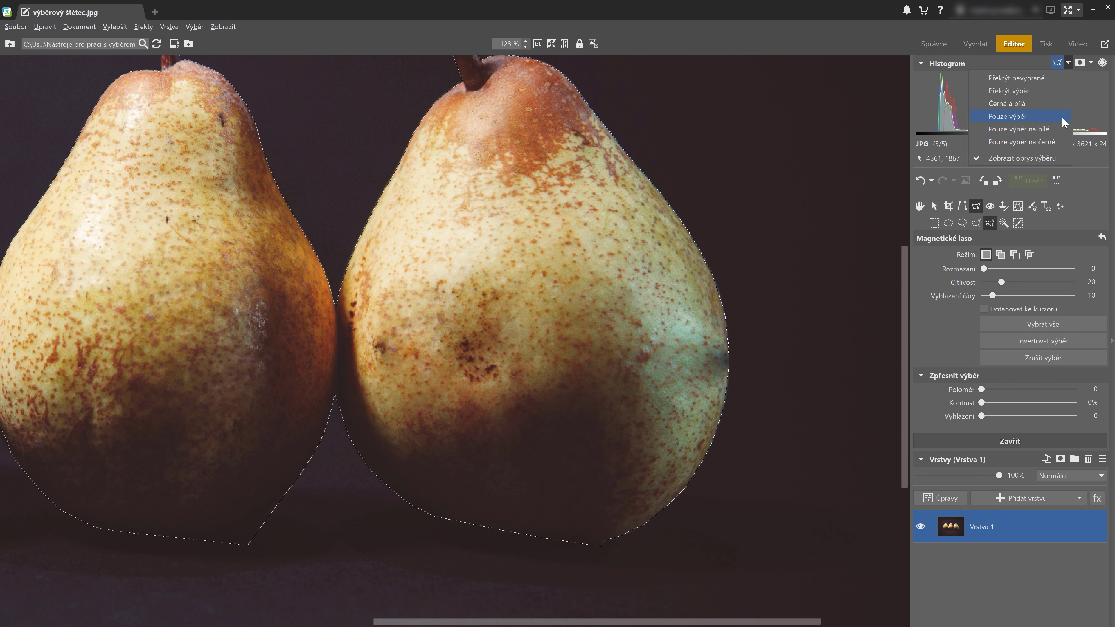
pyautogui.click(1037, 84)
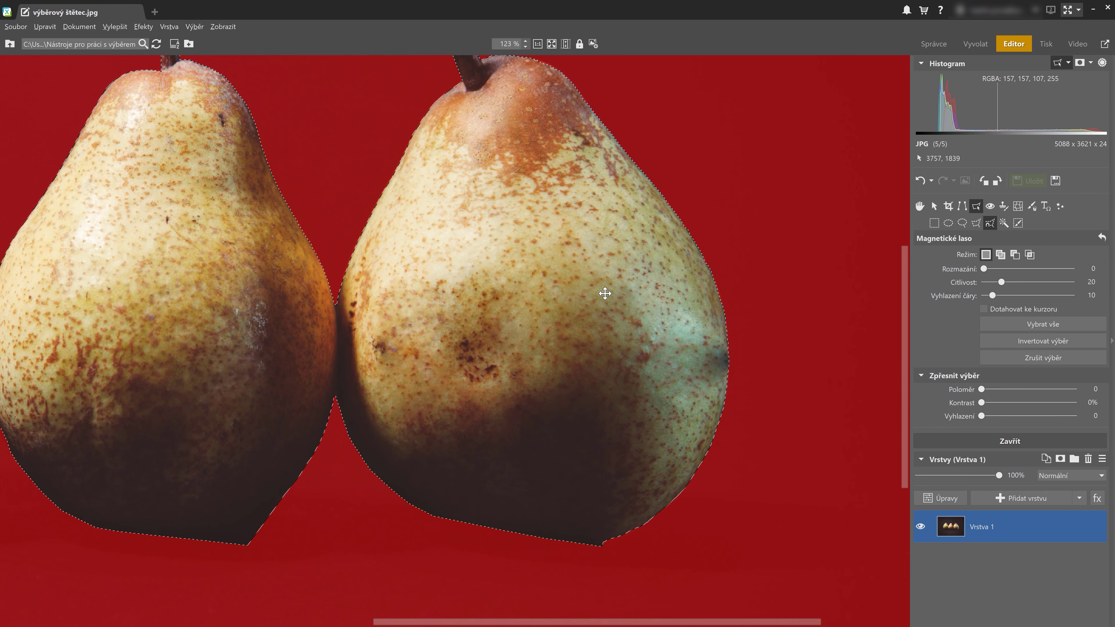
pyautogui.scroll(-4, 602, 294)
pyautogui.moveTo(556, 293); pyautogui.dragTo(660, 342)
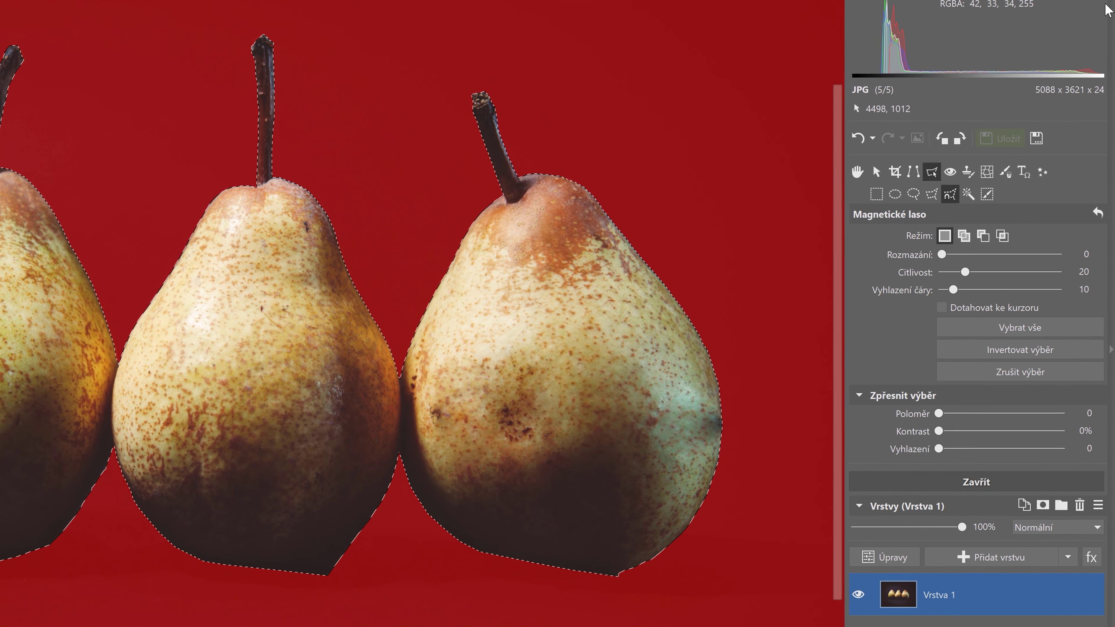
# With Výběrový štětec in Odebrat z výběru mode, trim the selection corner at a pear's bottom
pyautogui.click(987, 194)
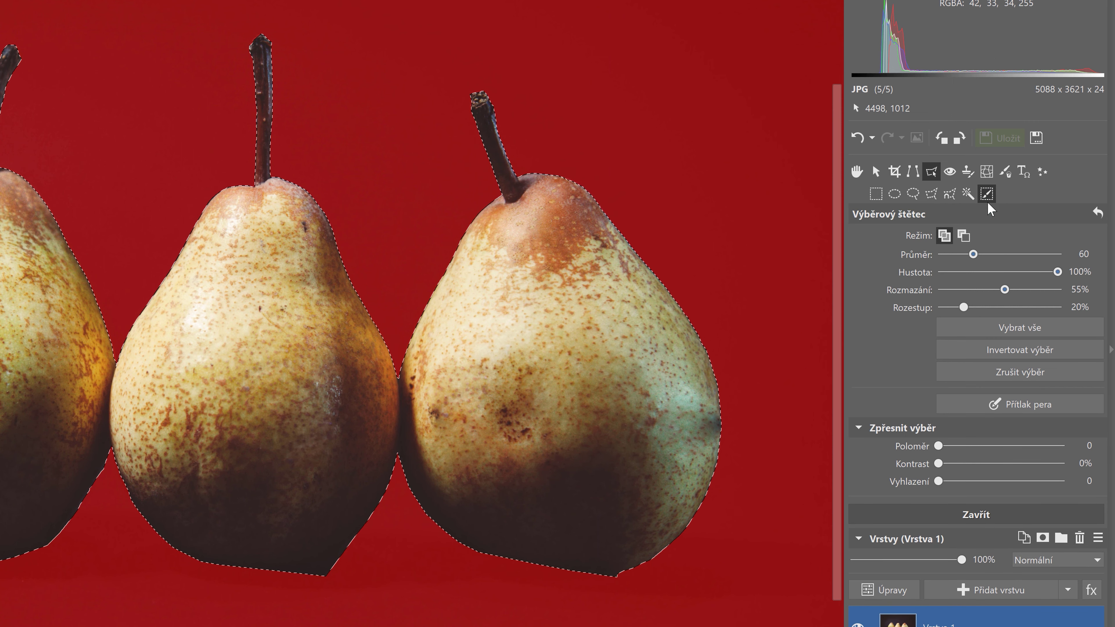
pyautogui.click(964, 237)
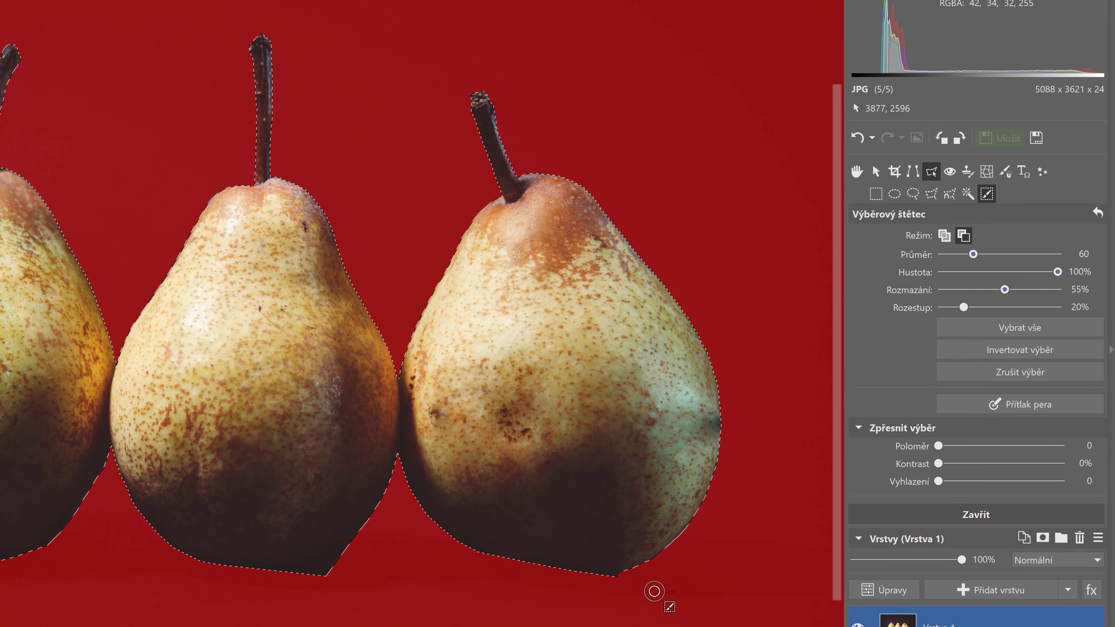
pyautogui.scroll(3, 632, 595)
pyautogui.scroll(1, 628, 585)
pyautogui.scroll(-3, 632, 553)
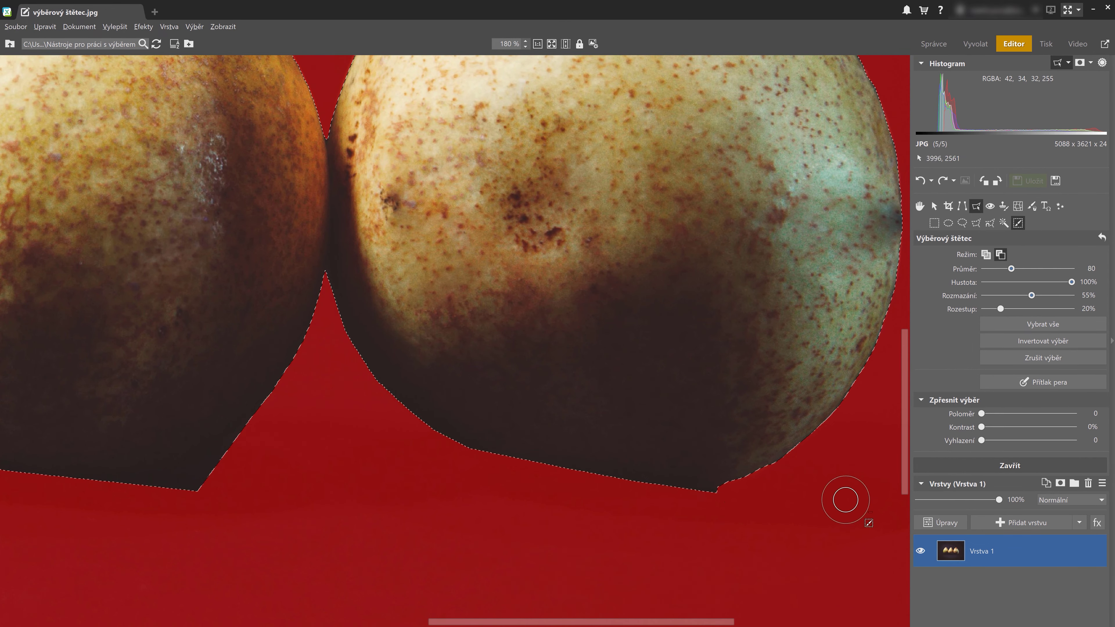
pyautogui.moveTo(726, 491); pyautogui.dragTo(659, 493)
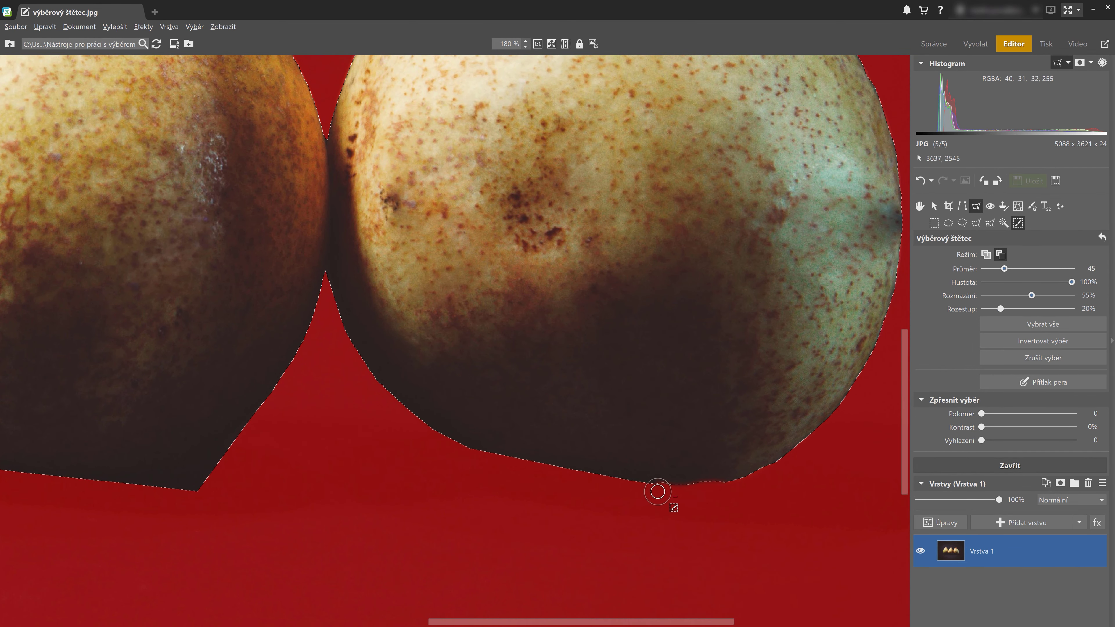
# Lower the brush density and raise the selection's bottom edge under the pear
pyautogui.moveTo(1070, 282)
pyautogui.mouseDown()
pyautogui.moveTo(1022, 281)
pyautogui.moveTo(1008, 296)
pyautogui.mouseUp()
pyautogui.scroll(5, 766, 508)
pyautogui.scroll(5, 745, 488)
pyautogui.press('alt')
pyautogui.moveTo(741, 471)
pyautogui.mouseDown()
pyautogui.moveTo(498, 491)
pyautogui.moveTo(493, 481)
pyautogui.moveTo(714, 462)
pyautogui.mouseUp()
pyautogui.scroll(-7, 452, 485)
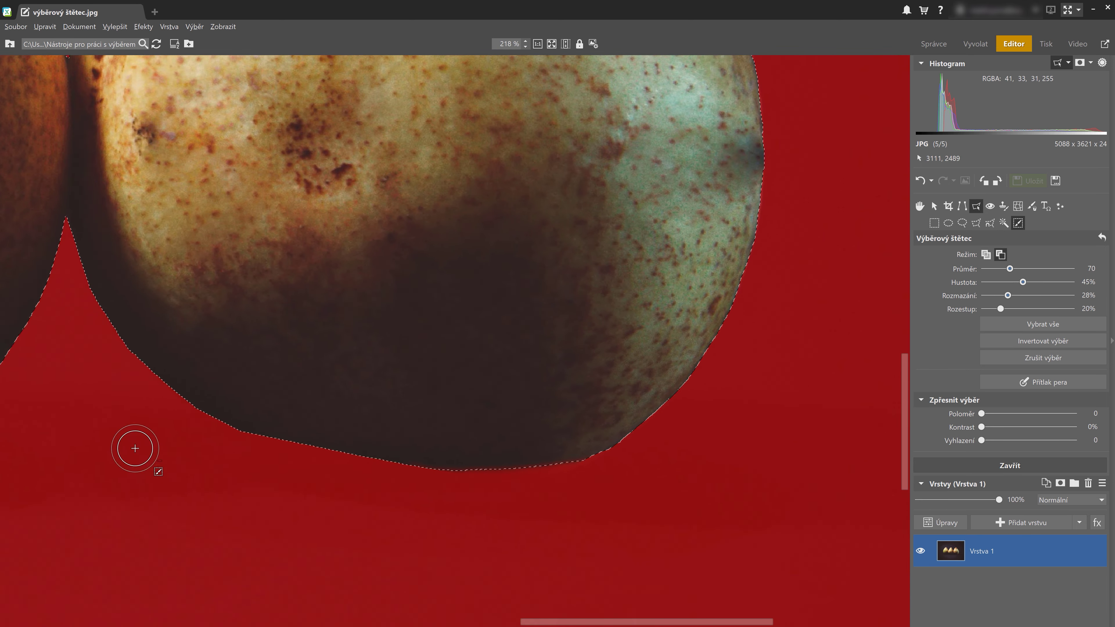
# Round off the selection's sharp corner along the pear's bottom edge
pyautogui.moveTo(135, 448); pyautogui.dragTo(721, 447)
pyautogui.press('alt')
pyautogui.moveTo(550, 439)
pyautogui.mouseDown()
pyautogui.moveTo(456, 478)
pyautogui.moveTo(397, 485)
pyautogui.moveTo(504, 473)
pyautogui.moveTo(512, 460)
pyautogui.moveTo(370, 478)
pyautogui.mouseUp()
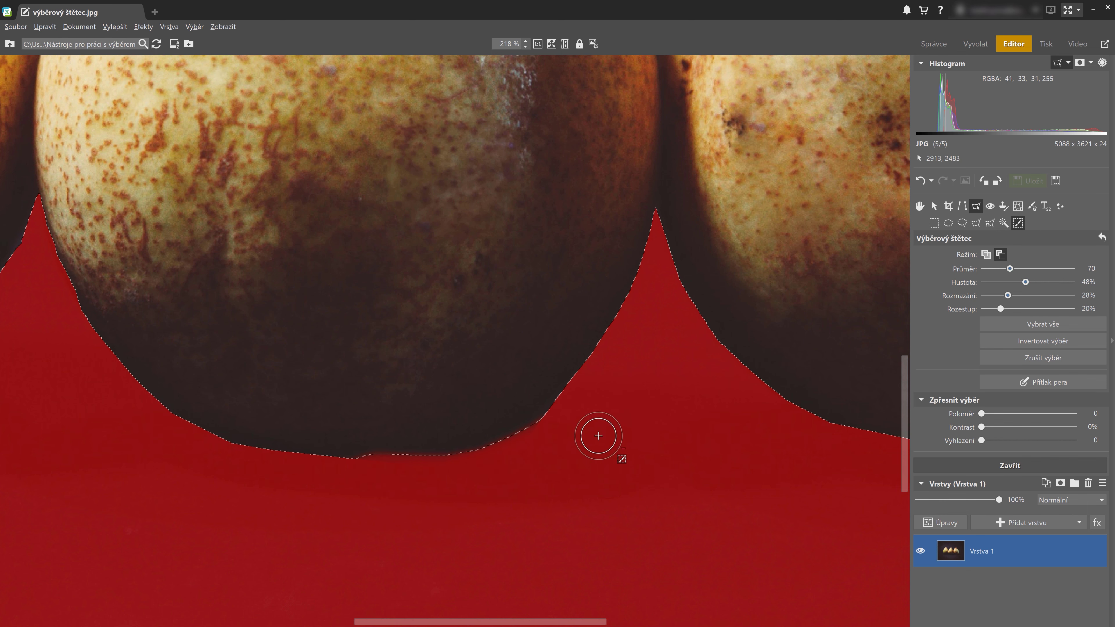
pyautogui.scroll(1, 598, 435)
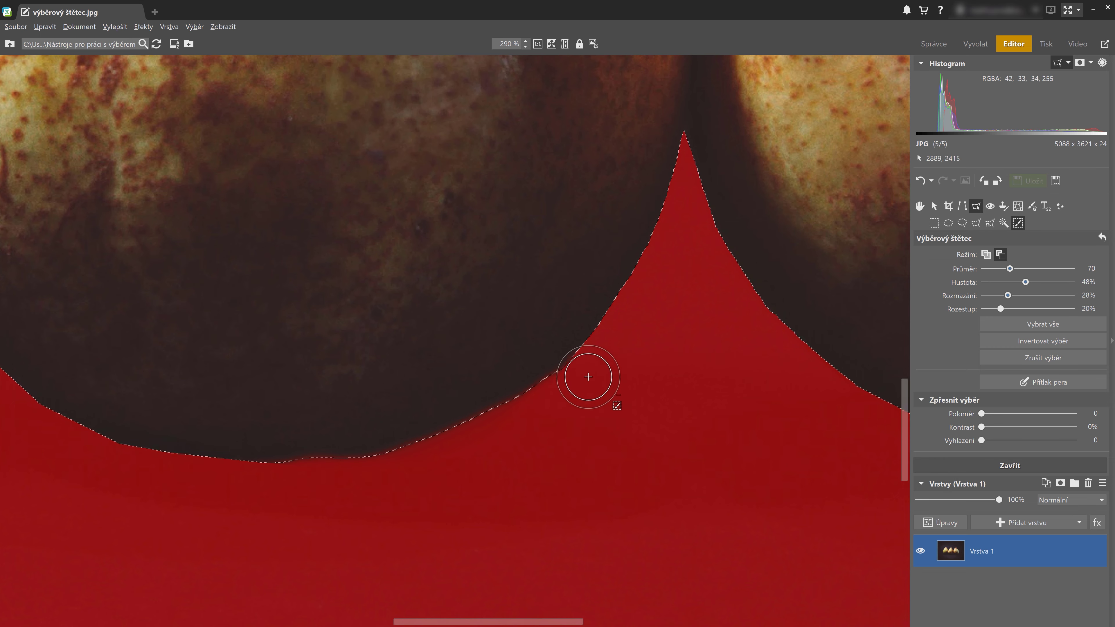
pyautogui.scroll(-2, 483, 395)
# Trim the edge under the left pear, patch where the pears meet, and smooth the dip
pyautogui.moveTo(321, 391); pyautogui.dragTo(900, 400)
pyautogui.scroll(2, 614, 432)
pyautogui.moveTo(565, 406); pyautogui.dragTo(549, 412)
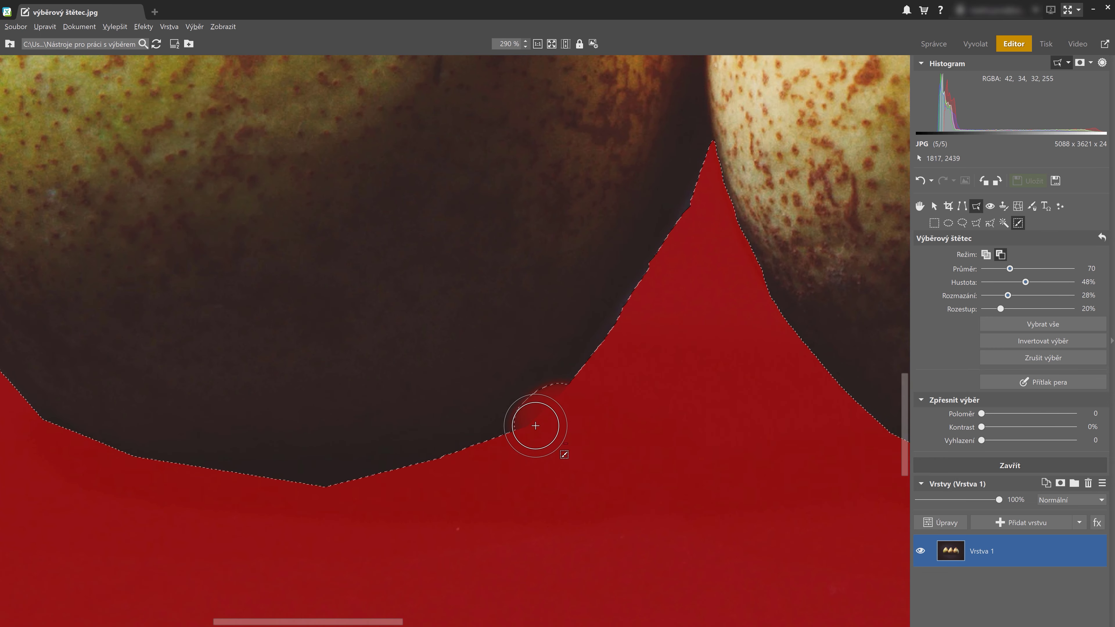
pyautogui.click(535, 425)
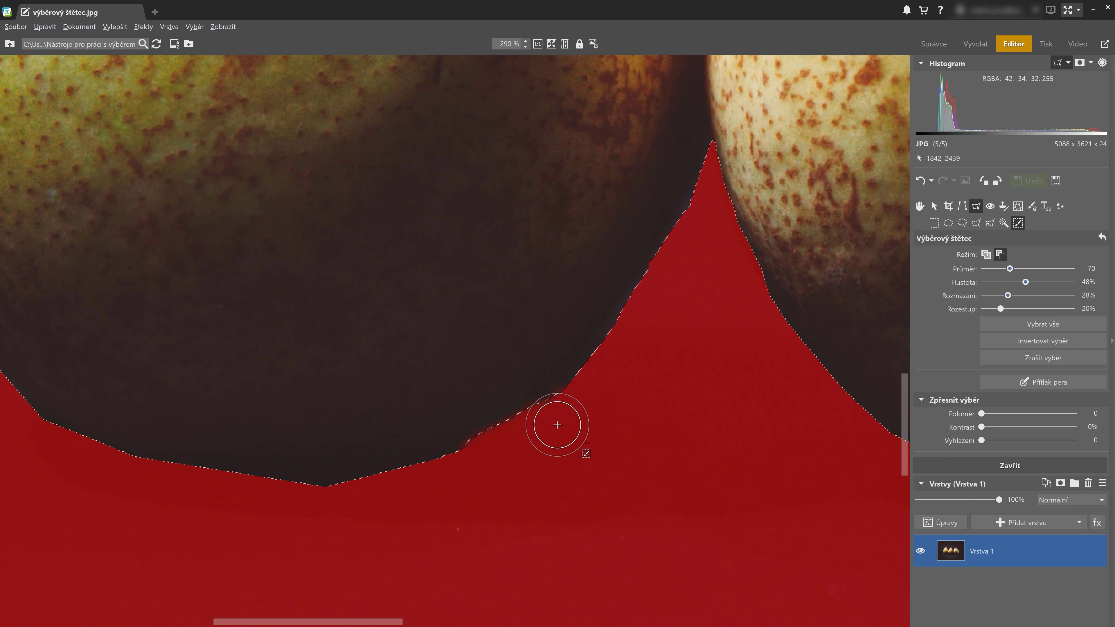
pyautogui.moveTo(491, 460)
pyautogui.mouseDown()
pyautogui.moveTo(349, 500)
pyautogui.moveTo(257, 504)
pyautogui.moveTo(513, 457)
pyautogui.mouseUp()
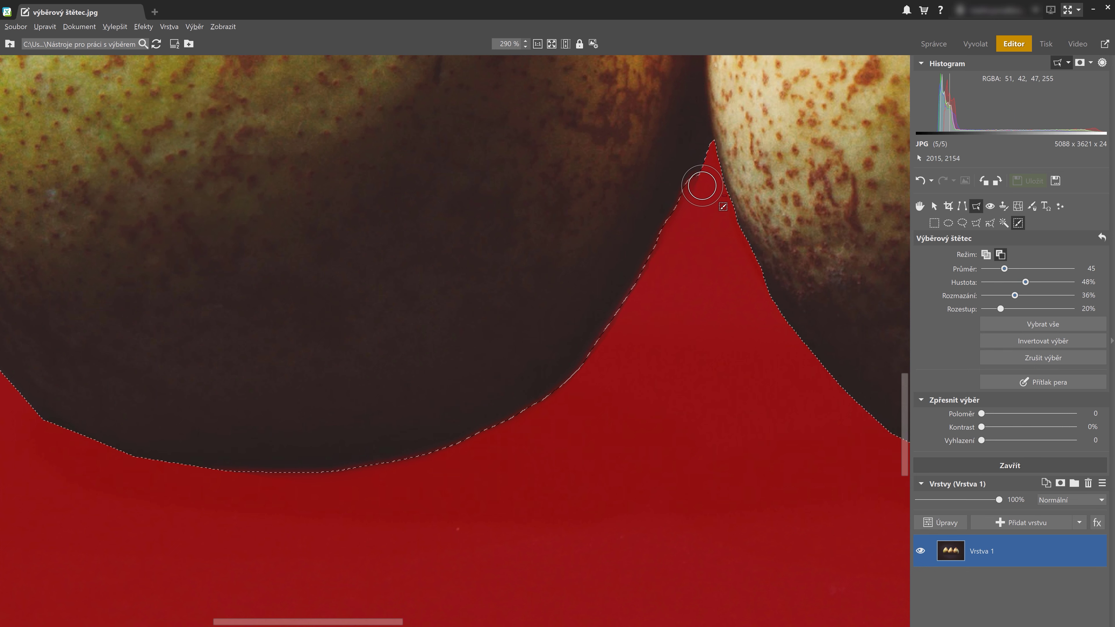
# Reshape the narrow selection tip in the gap between the pears
pyautogui.moveTo(659, 225); pyautogui.dragTo(529, 383)
pyautogui.scroll(3, 529, 383)
pyautogui.keyDown('shift'); pyautogui.scroll(-3, 575, 342); pyautogui.keyUp('shift')
pyautogui.moveTo(578, 337); pyautogui.dragTo(590, 296)
pyautogui.keyDown('shift'); pyautogui.scroll(-2, 587, 315); pyautogui.keyUp('shift')
pyautogui.keyDown('ctrl'); pyautogui.keyDown('shift'); pyautogui.scroll(2, 588, 315); pyautogui.keyUp('shift'); pyautogui.keyUp('ctrl')
pyautogui.scroll(-6, 578, 428)
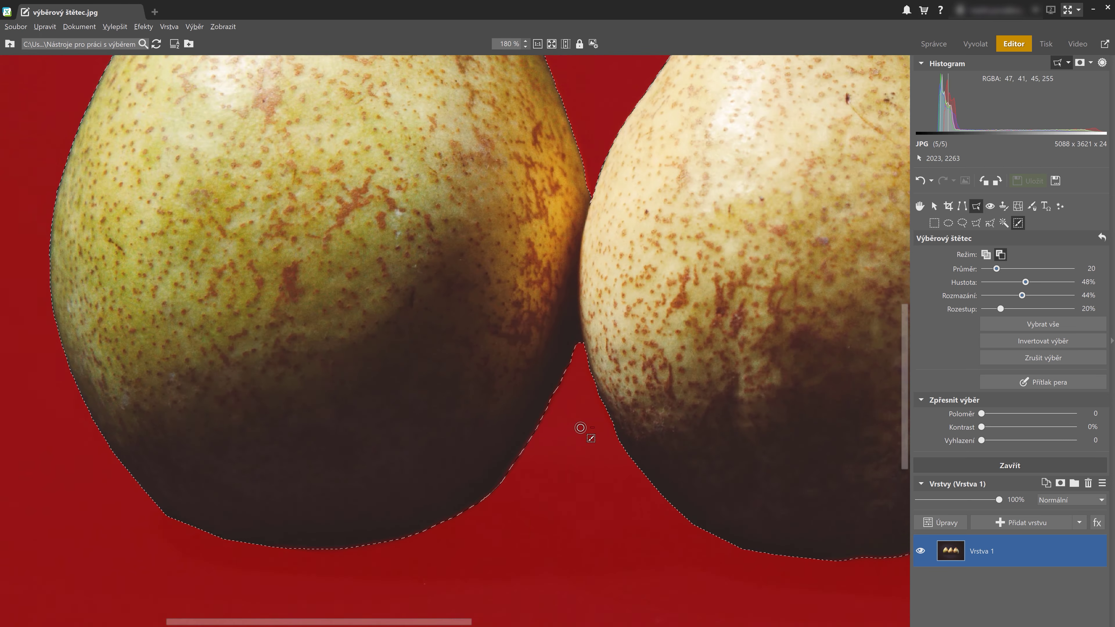
pyautogui.scroll(10, 671, 527)
pyautogui.keyDown('shift'); pyautogui.scroll(3, 563, 426); pyautogui.keyUp('shift')
pyautogui.scroll(-6, 465, 428)
# Smooth the angular corner on the pear's lower-left selection edge
pyautogui.moveTo(189, 534); pyautogui.dragTo(888, 415)
pyautogui.moveTo(395, 373)
pyautogui.mouseDown()
pyautogui.moveTo(410, 394)
pyautogui.moveTo(510, 432)
pyautogui.moveTo(373, 368)
pyautogui.moveTo(539, 442)
pyautogui.mouseUp()
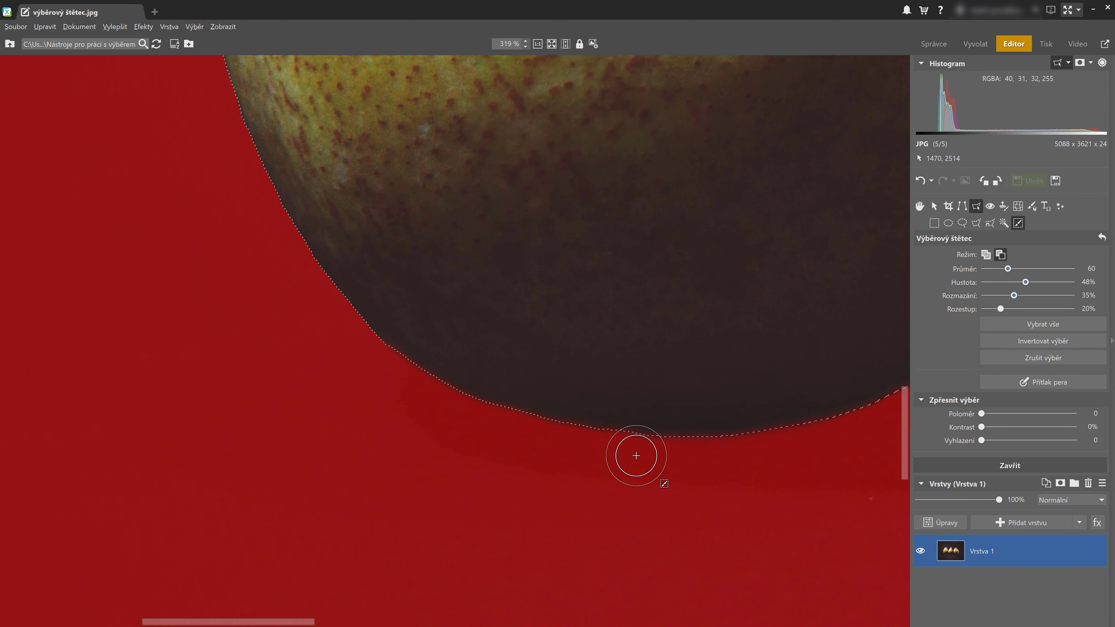
pyautogui.scroll(-10, 632, 453)
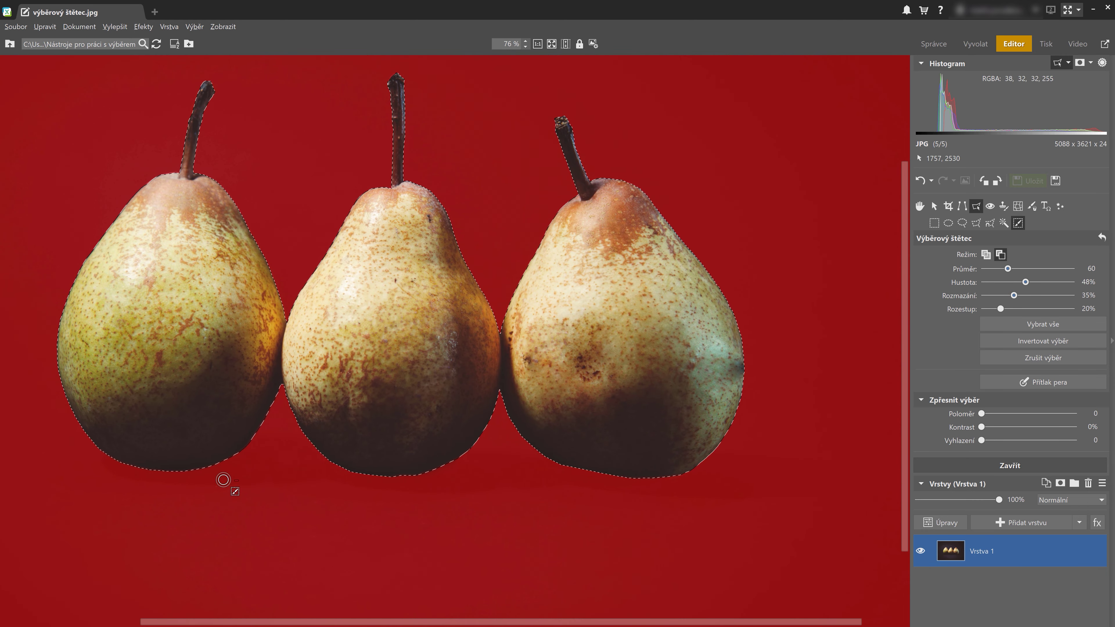
# Switch the display to Překrýt výběr and extend the selection edge slightly beneath the pear
pyautogui.click(1068, 62)
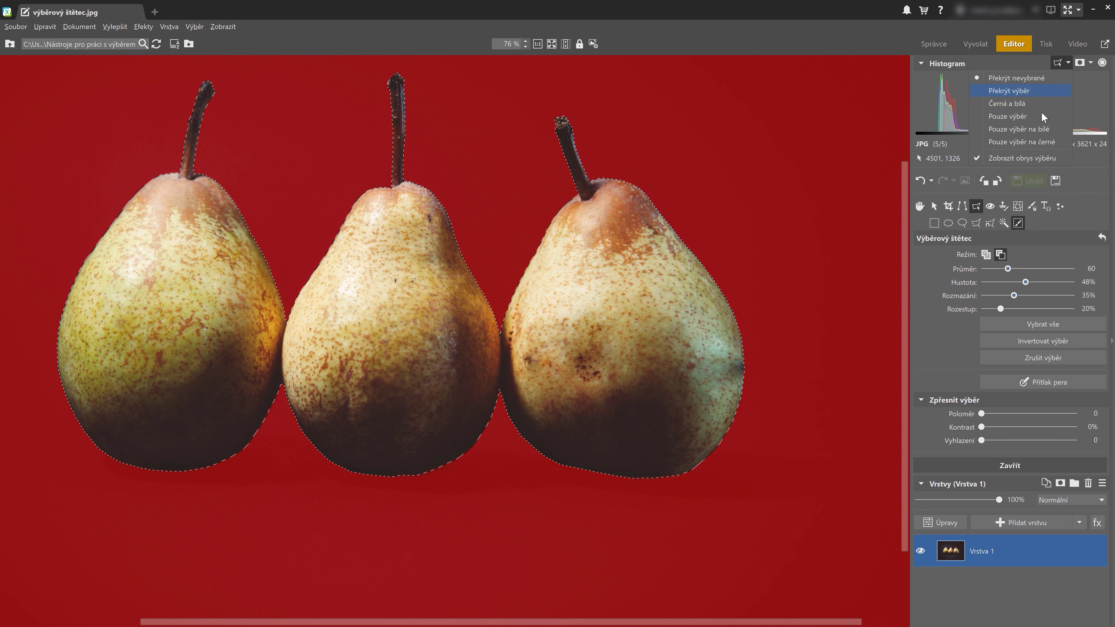
pyautogui.click(1026, 91)
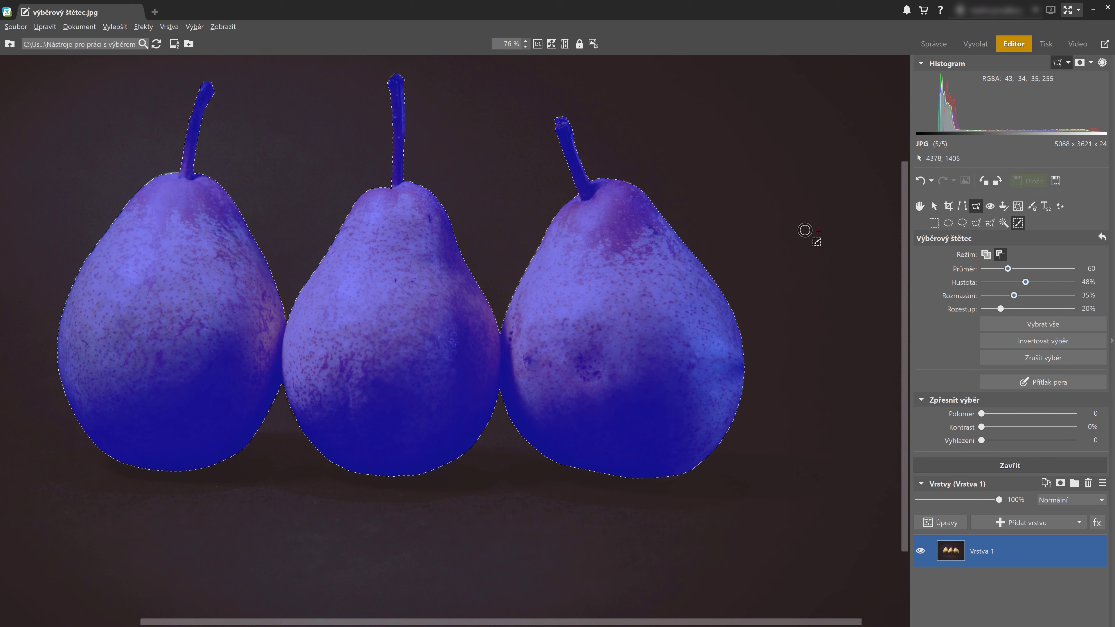
pyautogui.scroll(3, 602, 520)
pyautogui.scroll(1, 601, 519)
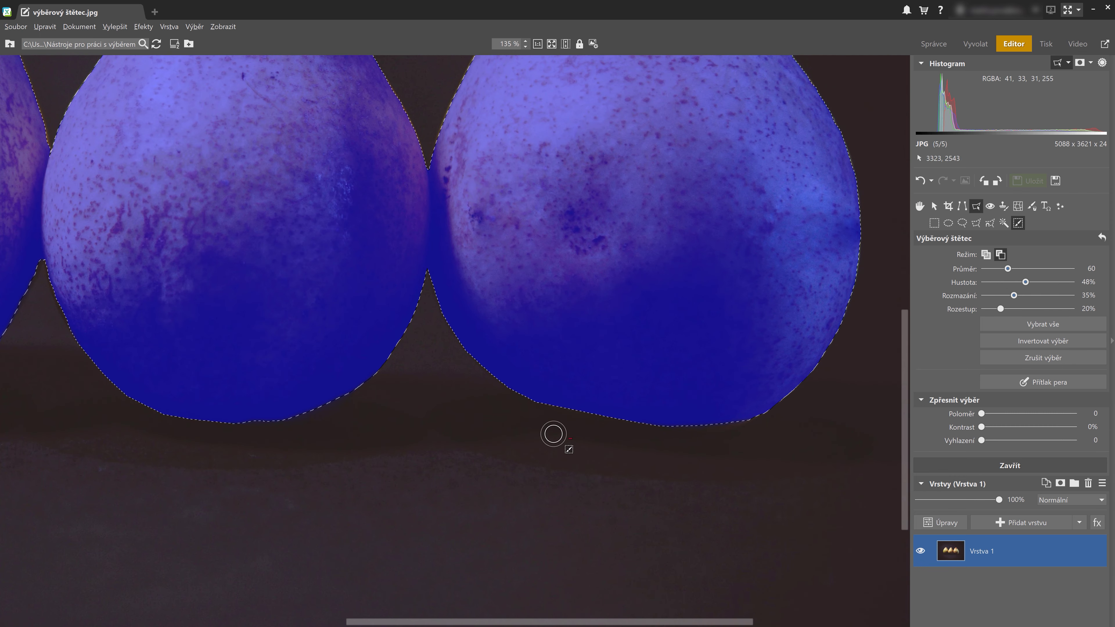
pyautogui.scroll(6, 238, 440)
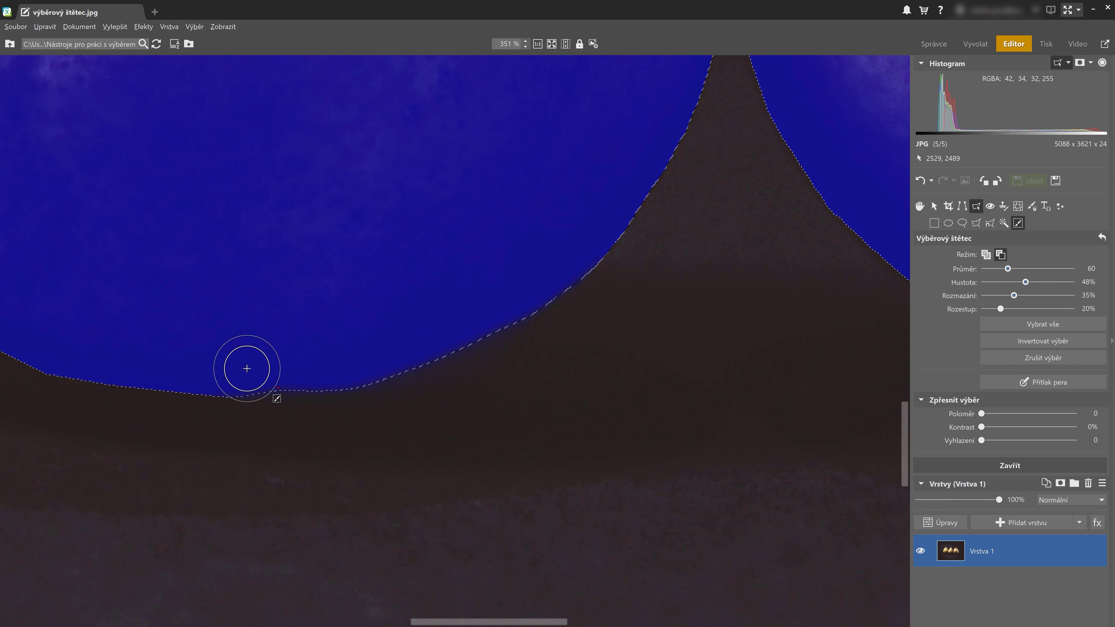
pyautogui.moveTo(237, 374); pyautogui.dragTo(344, 363)
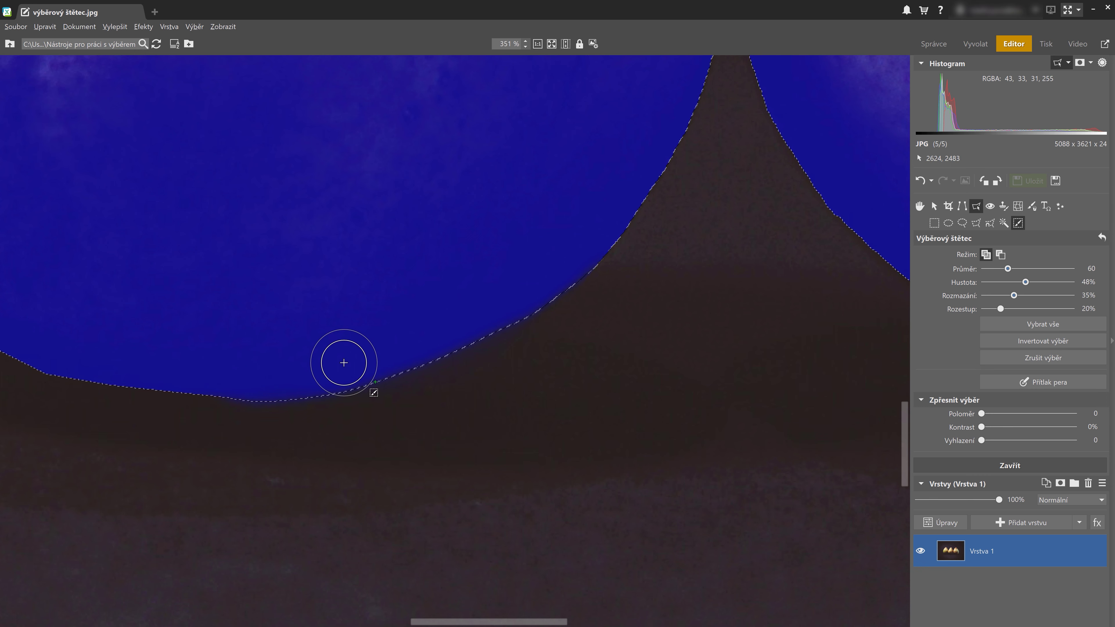
# Center the three pears and turn off the overlay, leaving only the selection outline
pyautogui.scroll(-6, 343, 363)
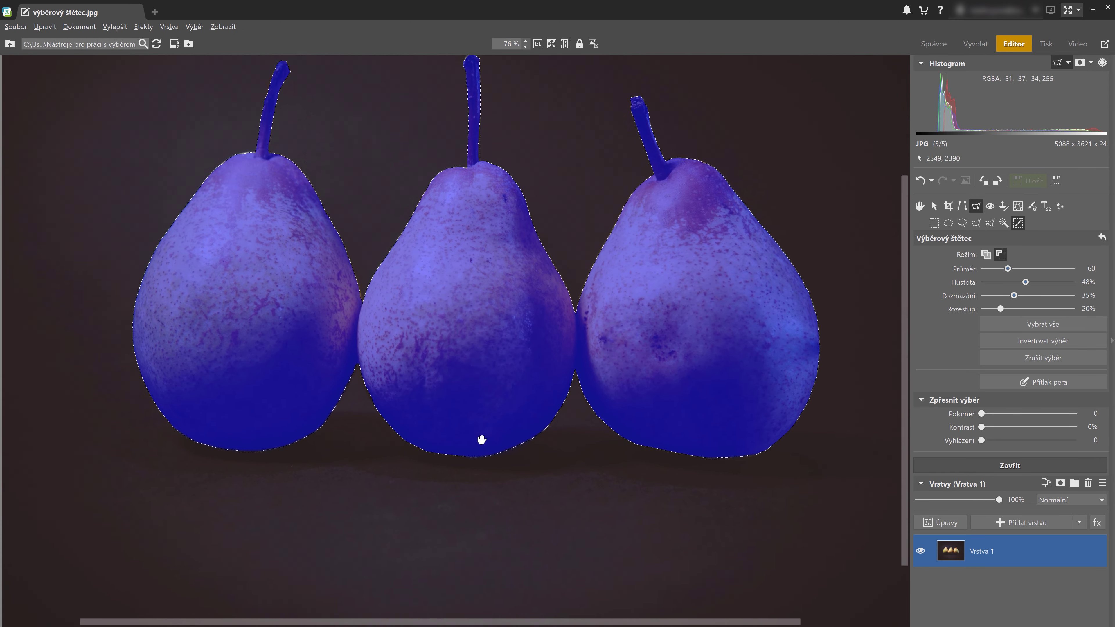
pyautogui.moveTo(482, 439); pyautogui.dragTo(486, 485)
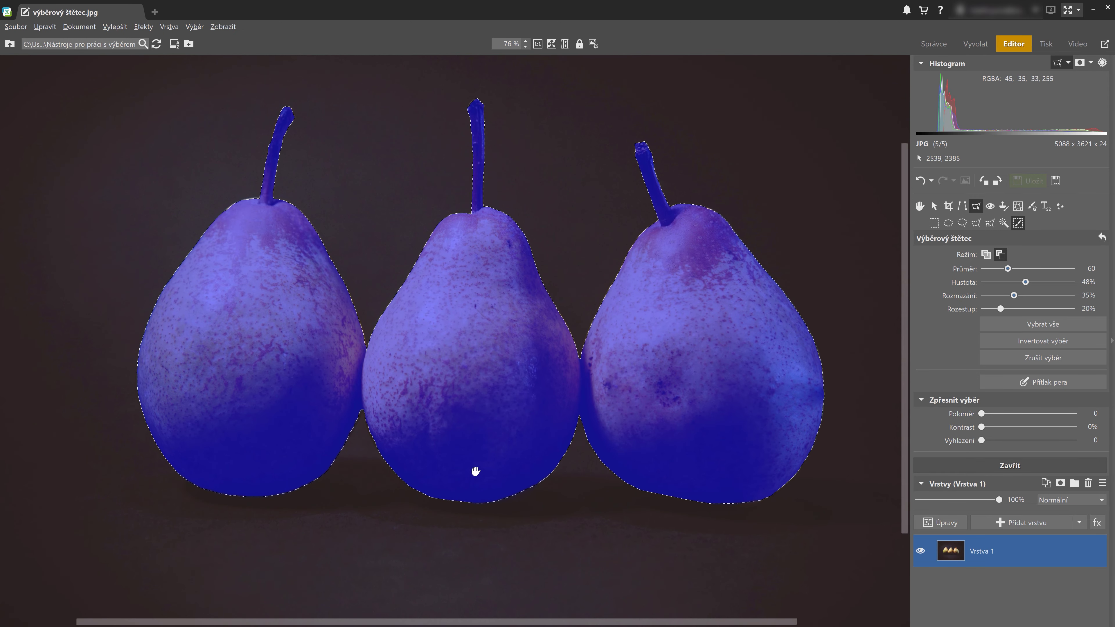
pyautogui.click(1051, 63)
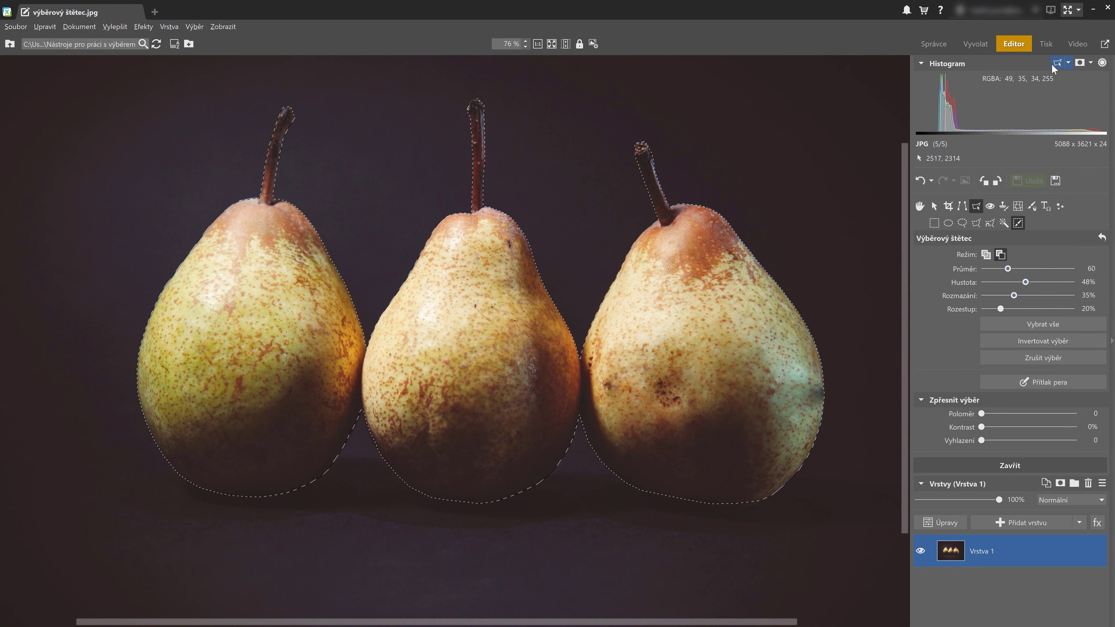